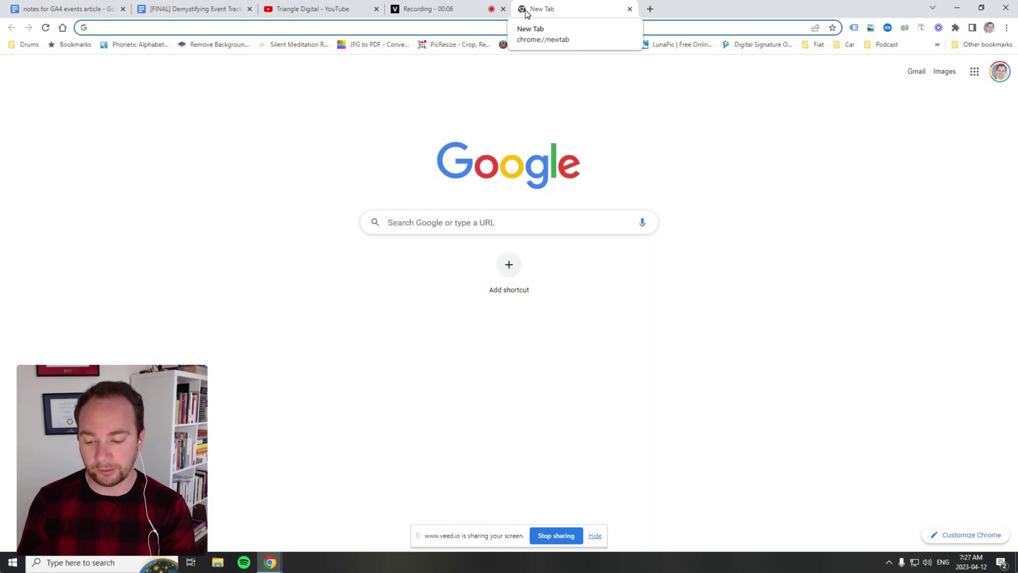
- Search Google for 'tag manager' from the new Chrome tab's address bar
{"action": "type", "text": "tag manager"}
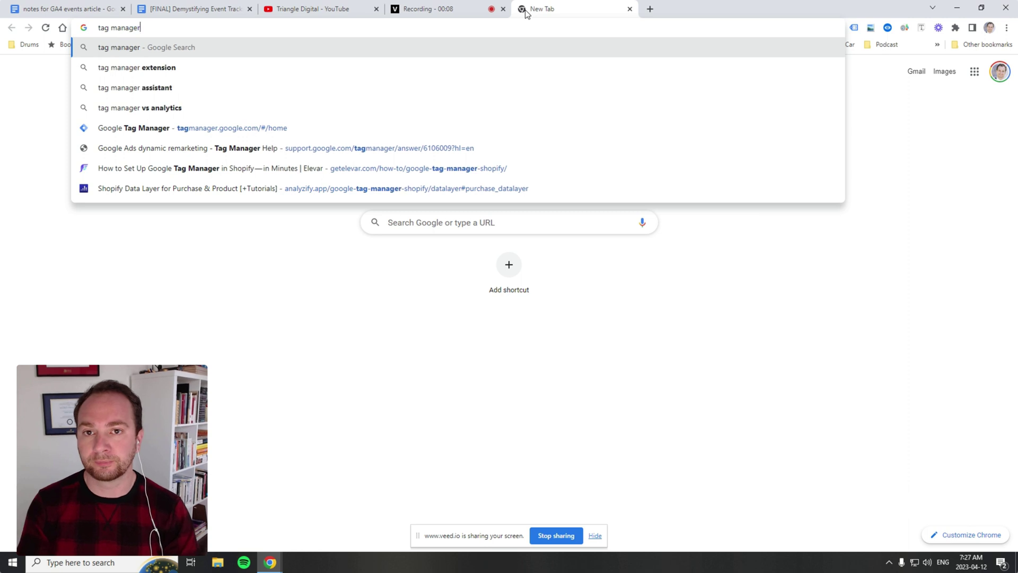
{"action": "key", "text": "Return"}
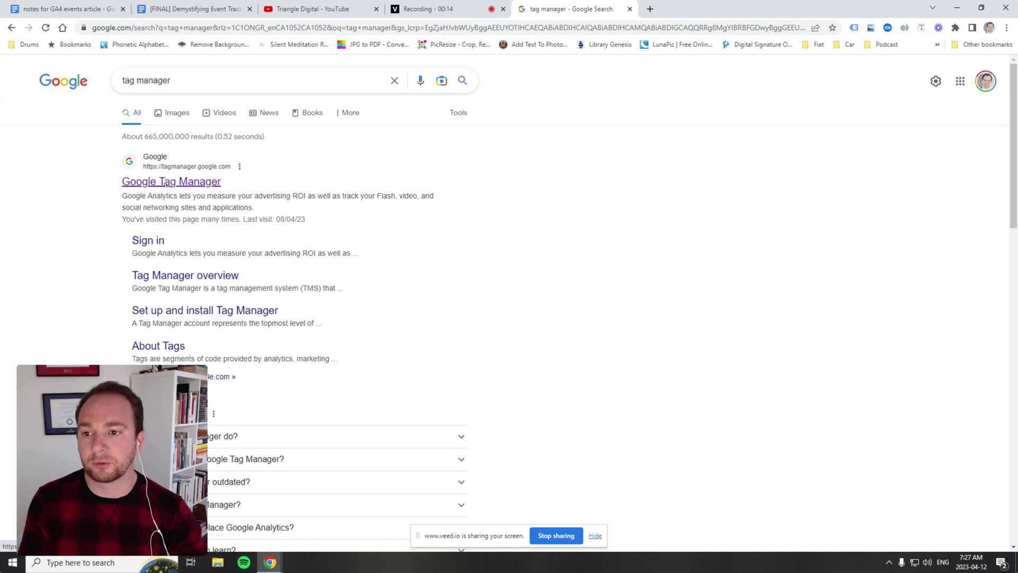
- Go from the search result to Google Tag Manager's All accounts page listing containers
{"action": "left_click", "coordinate": [196, 182]}
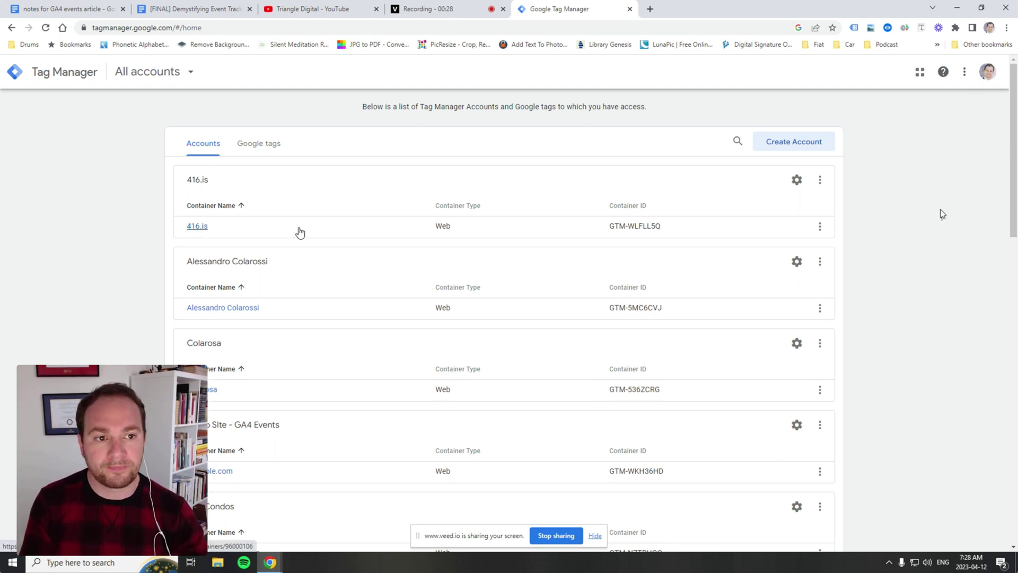
{"action": "key", "text": "ctrl+f"}
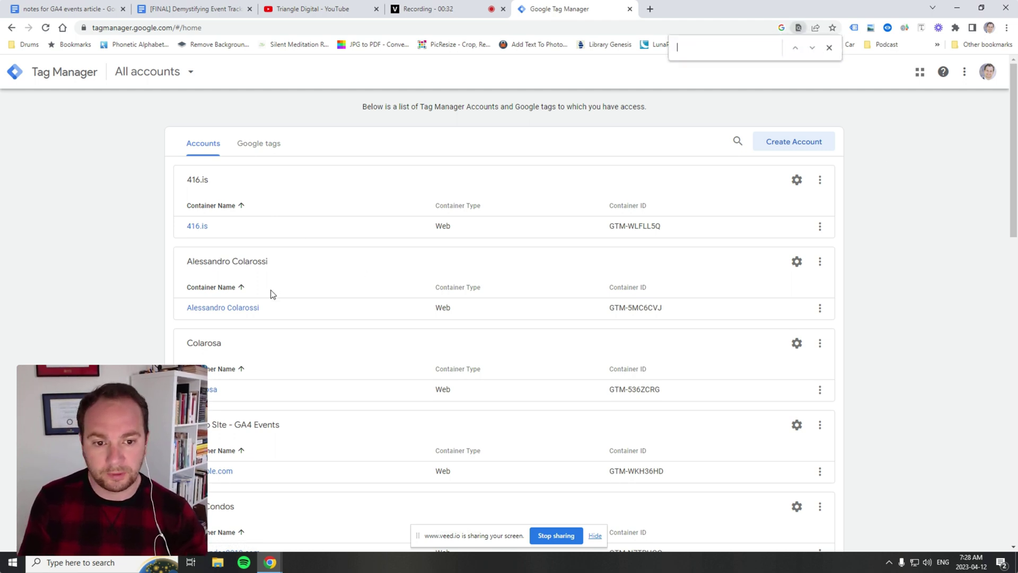
{"action": "left_click", "coordinate": [829, 48]}
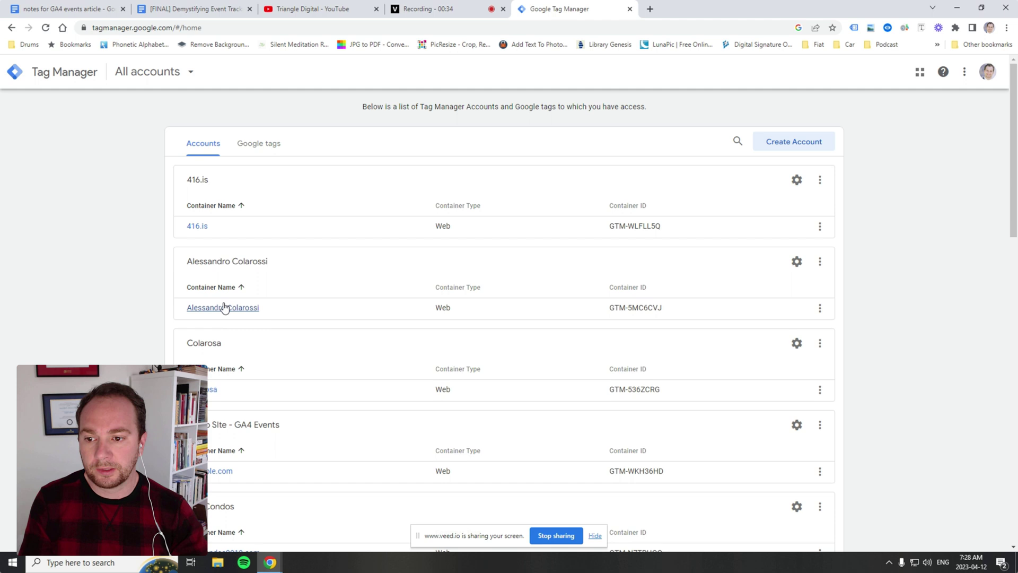
- Enter the second account's web container, showing Default Workspace with 0 changes and Live Version 13
{"action": "left_click", "coordinate": [208, 310]}
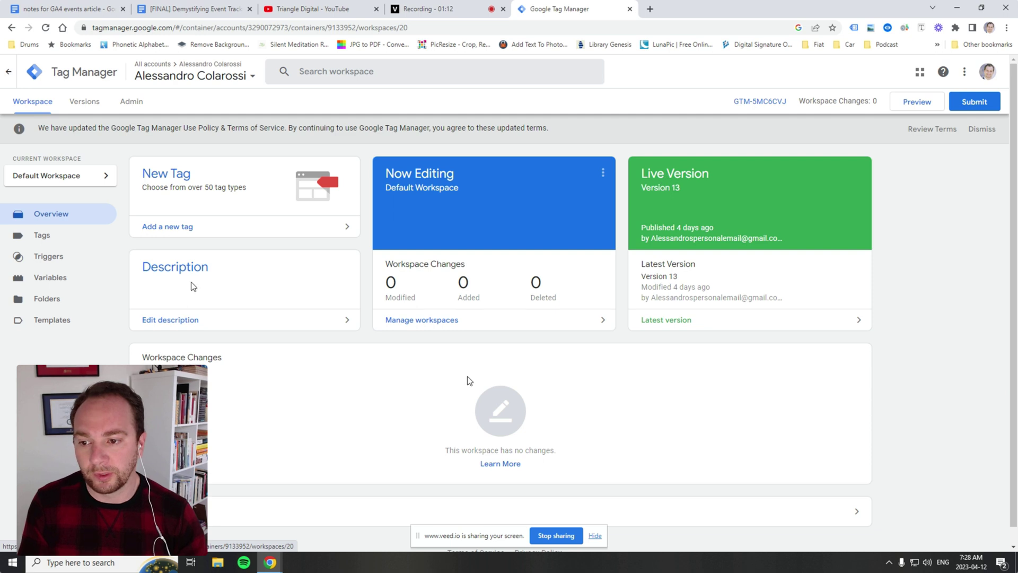
{"action": "scroll", "coordinate": [270, 460], "scroll_direction": "down", "scroll_amount": 1}
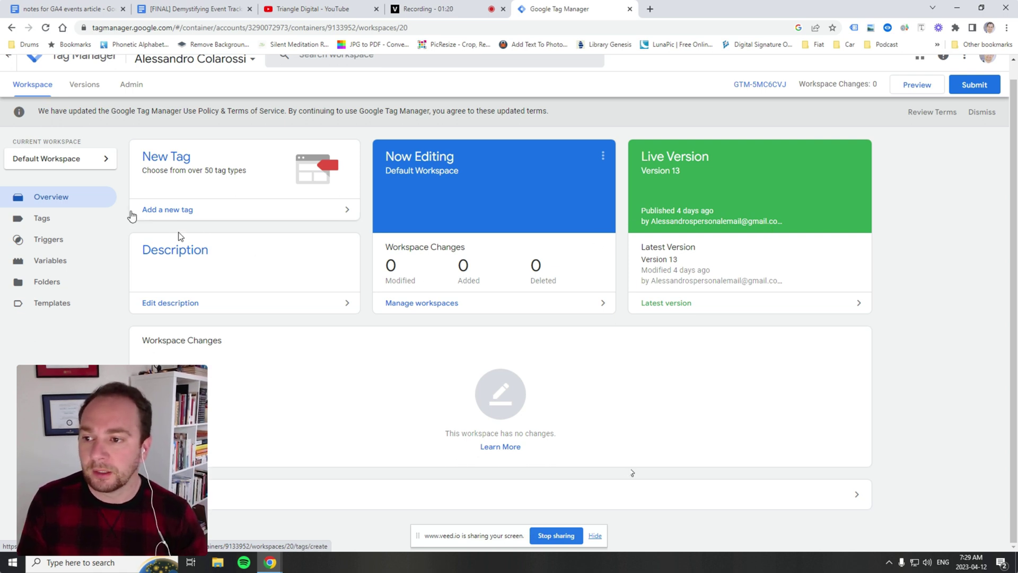
- Show the Tags list with its five tags, including Conversion Linker and GA4 Configuration
{"action": "left_click", "coordinate": [88, 218]}
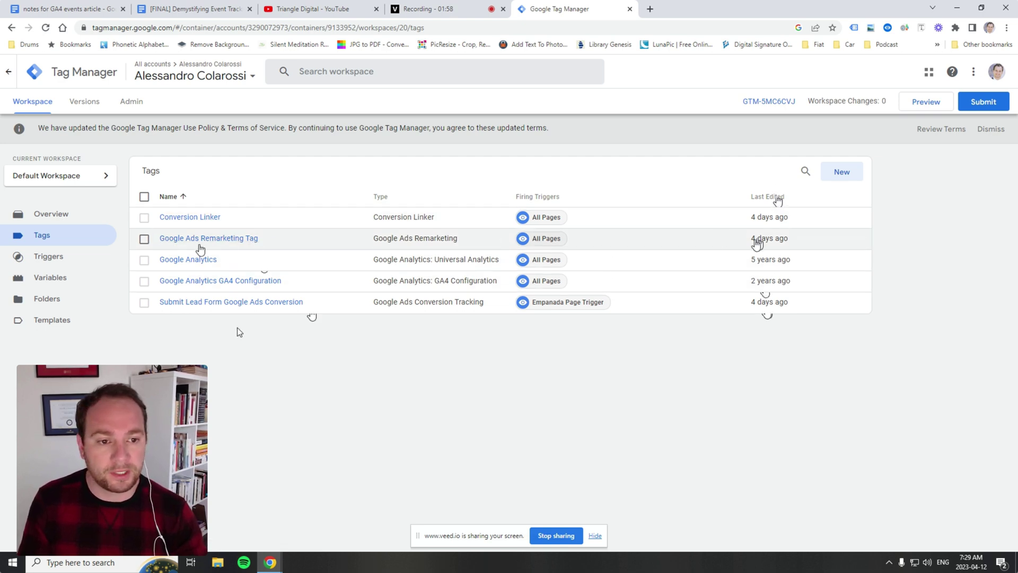
{"action": "mouse_move", "coordinate": [757, 243]}
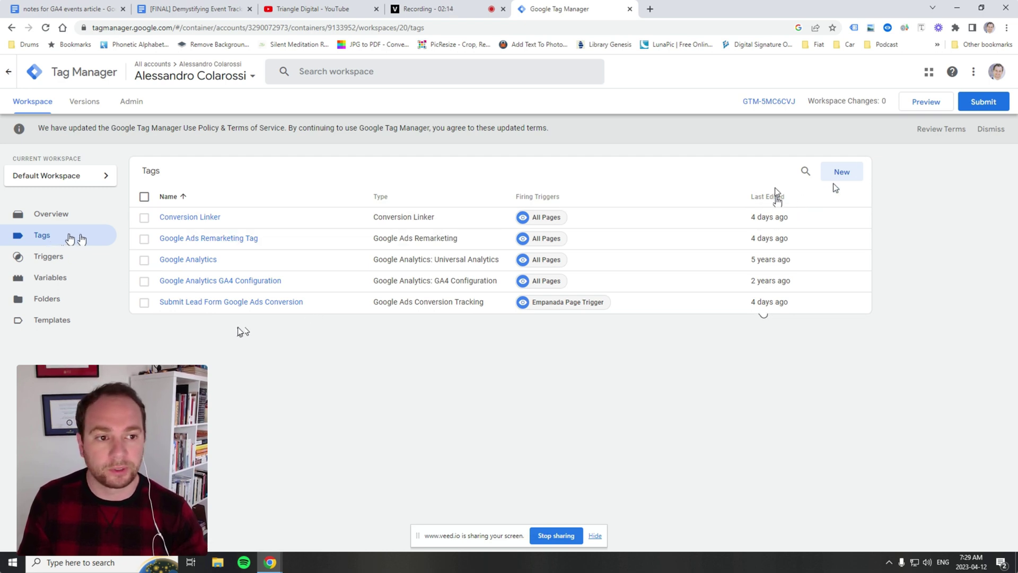
- Create a new tag and replace 'Untitled Tag' with '[DEMO] Test Remarketing Tag'
{"action": "left_click", "coordinate": [849, 171]}
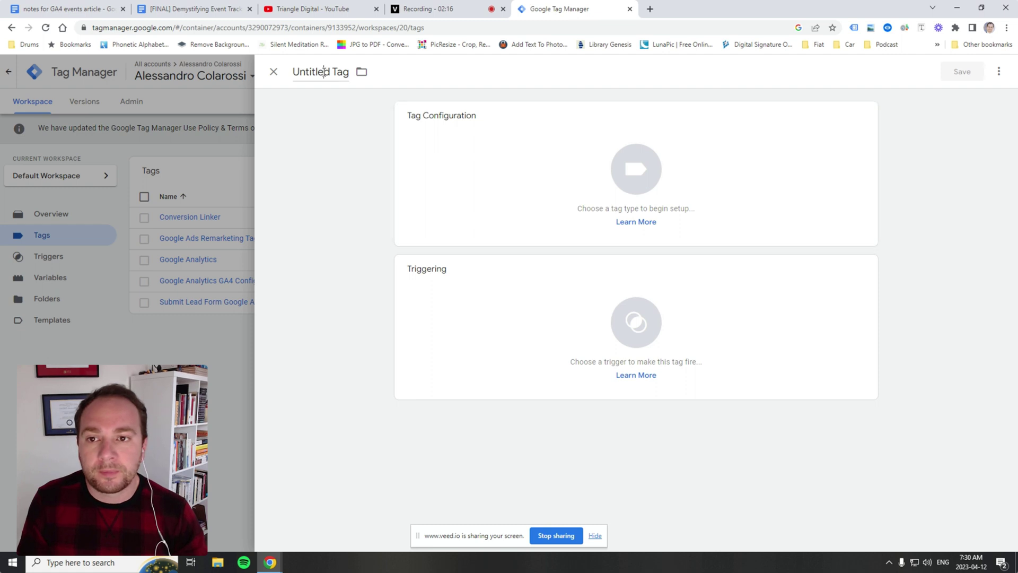
{"action": "double_click", "coordinate": [324, 72]}
{"action": "triple_click", "coordinate": [324, 72]}
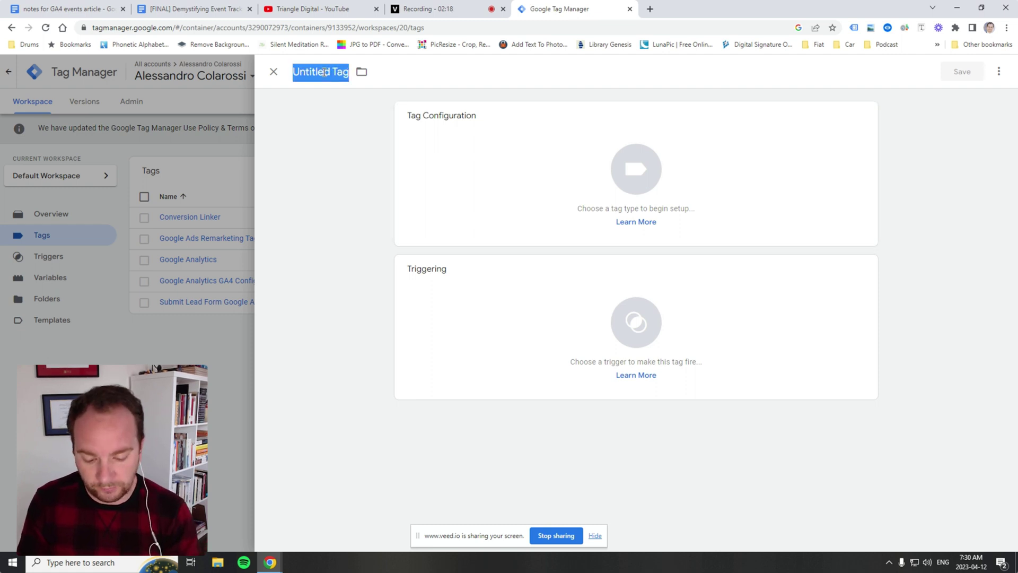
{"action": "key", "text": "BackSpace"}
{"action": "type", "text": "[DEM"}
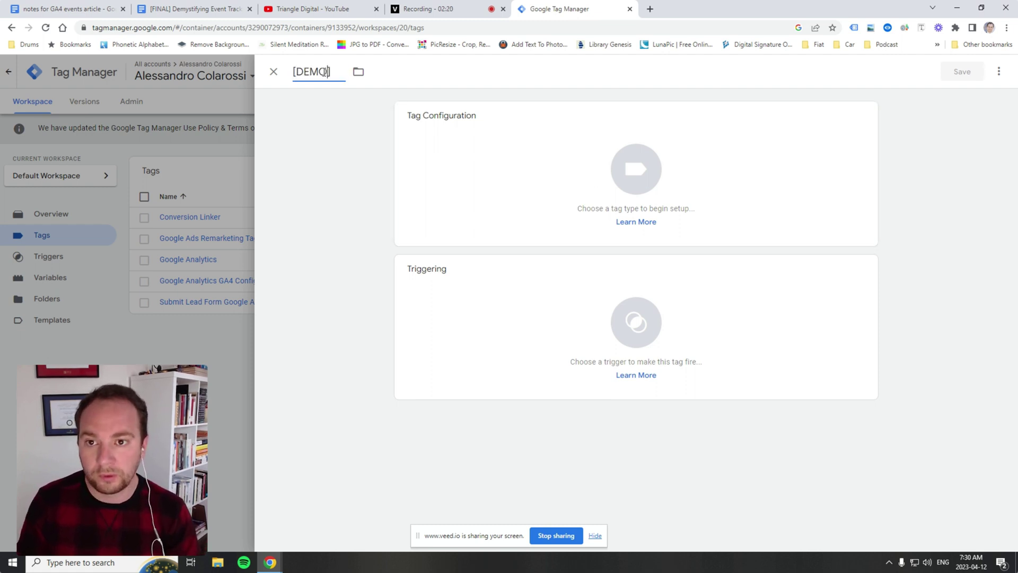
{"action": "type", "text": "O] "}
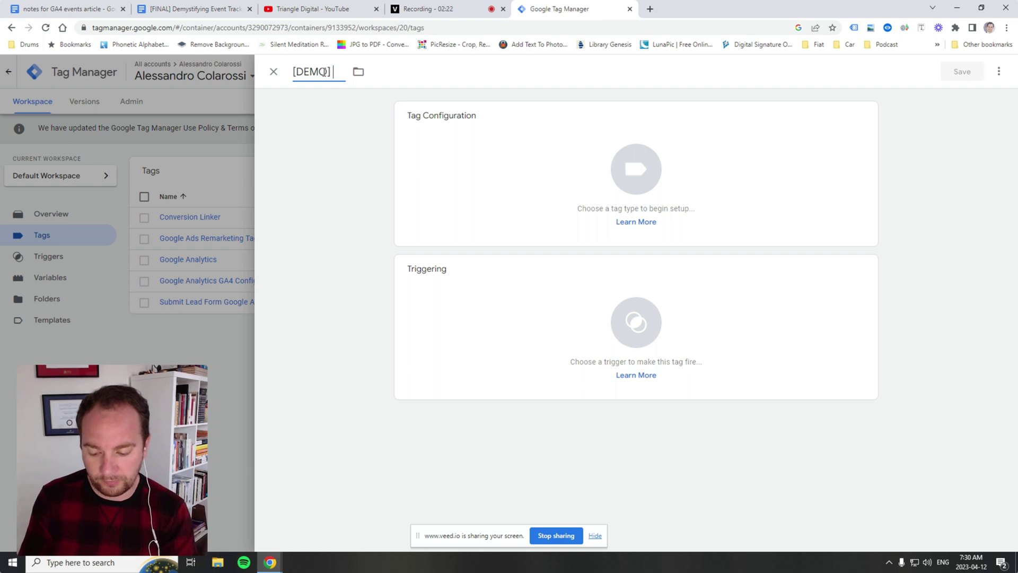
{"action": "type", "text": "Test Remarket"}
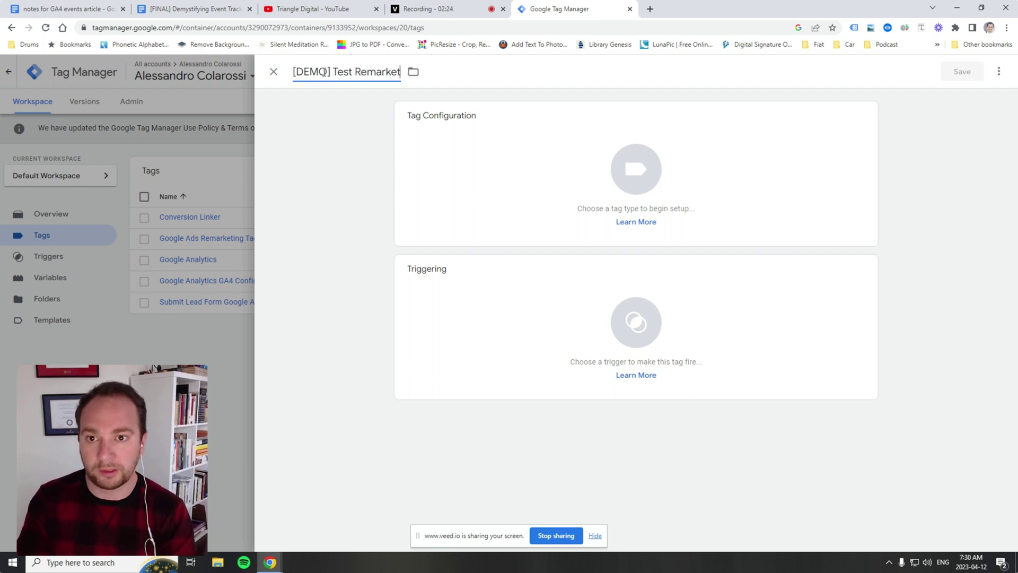
{"action": "type", "text": "ing Tag"}
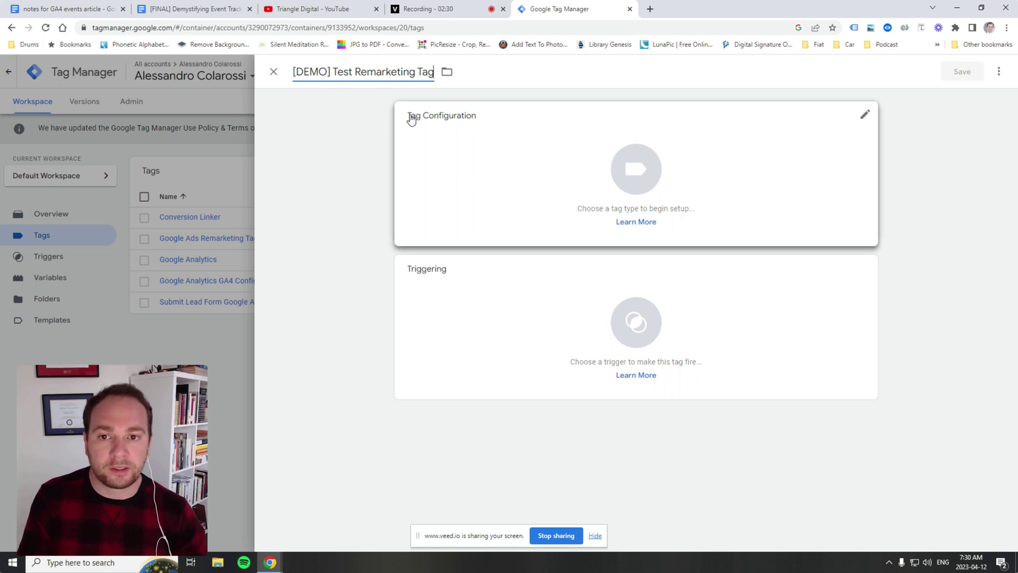
- Open the Choose tag type panel and browse through the available tag types
{"action": "left_click", "coordinate": [648, 178]}
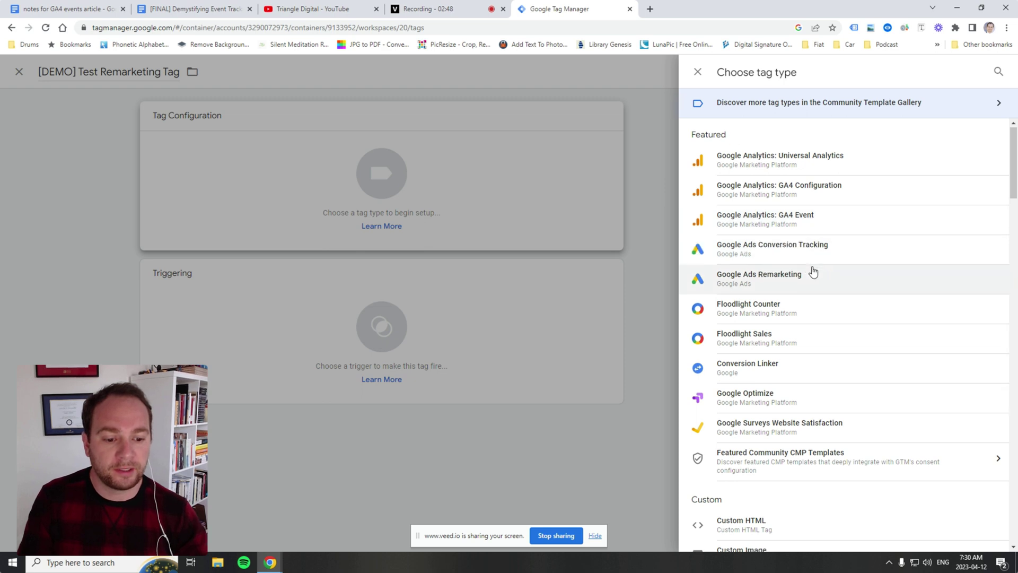
{"action": "scroll", "coordinate": [814, 271], "scroll_direction": "down", "scroll_amount": 9}
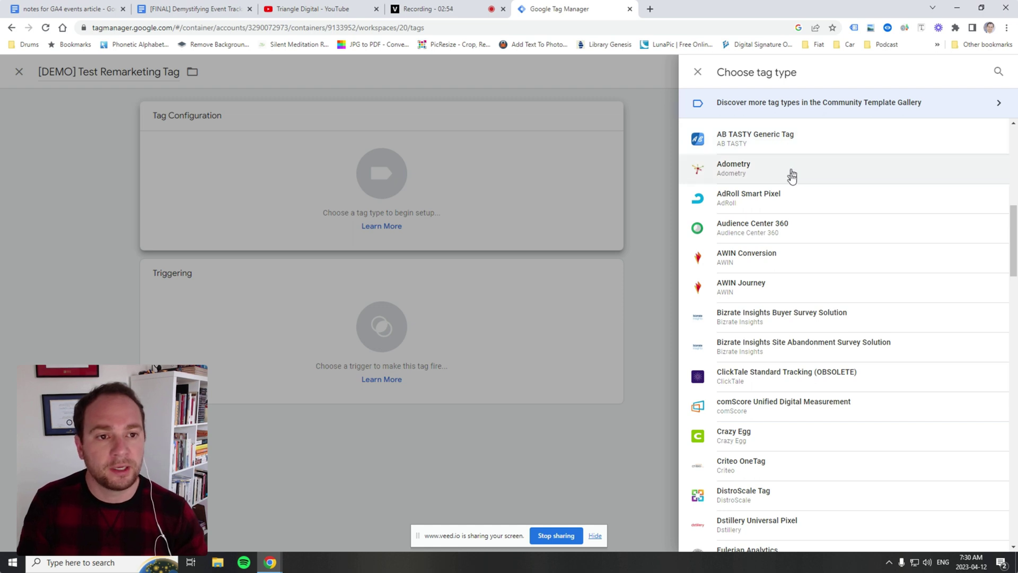
{"action": "scroll", "coordinate": [791, 180], "scroll_direction": "up", "scroll_amount": 2}
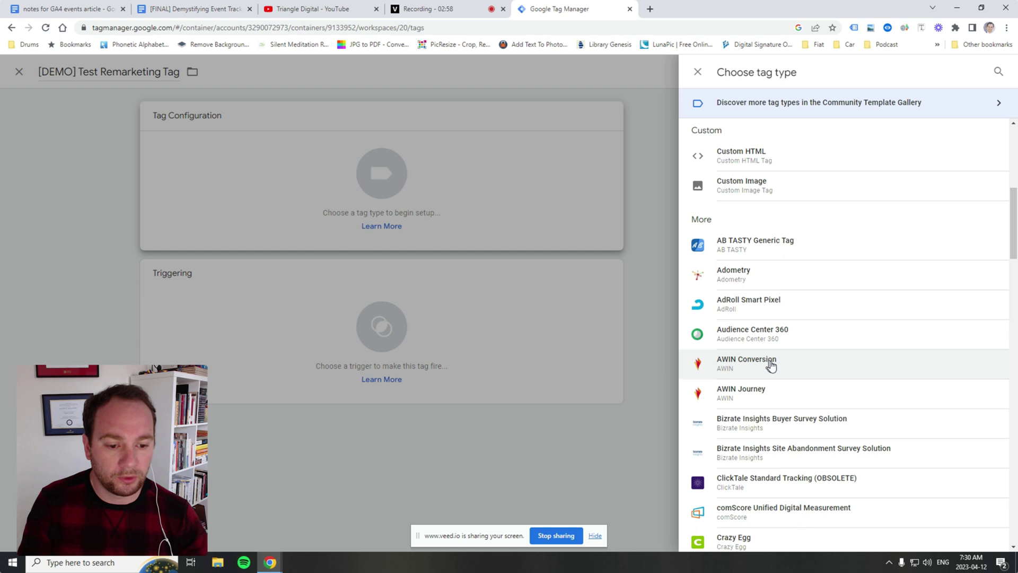
{"action": "scroll", "coordinate": [770, 366], "scroll_direction": "down", "scroll_amount": 1}
{"action": "scroll", "coordinate": [775, 380], "scroll_direction": "down", "scroll_amount": 1}
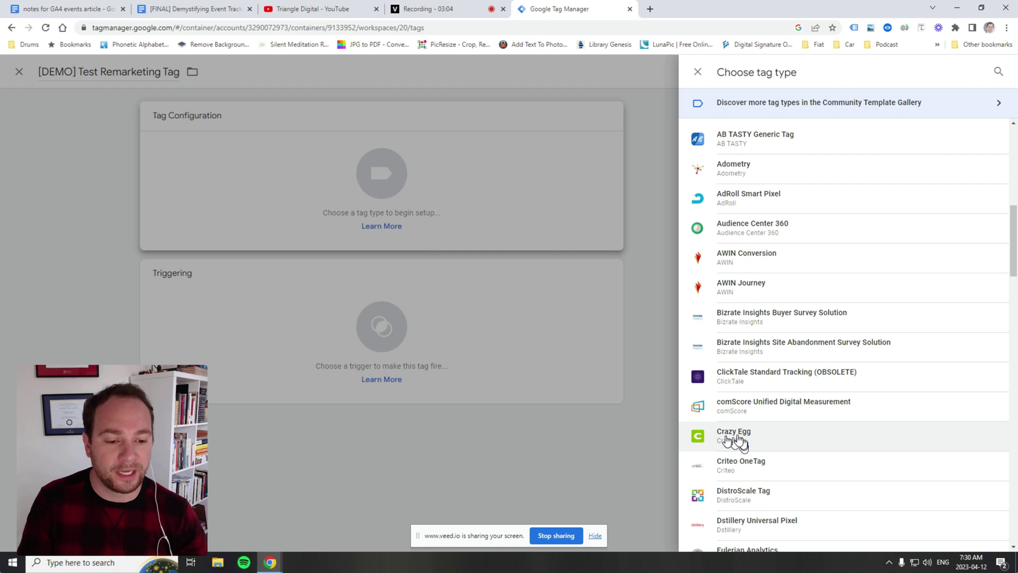
{"action": "scroll", "coordinate": [736, 434], "scroll_direction": "down", "scroll_amount": 1}
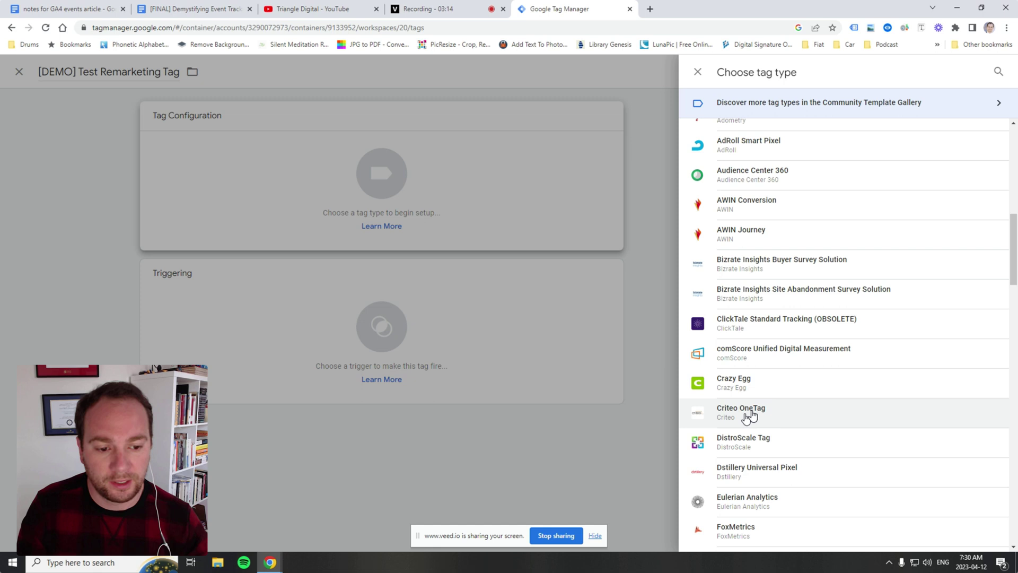
{"action": "scroll", "coordinate": [749, 417], "scroll_direction": "down", "scroll_amount": 3}
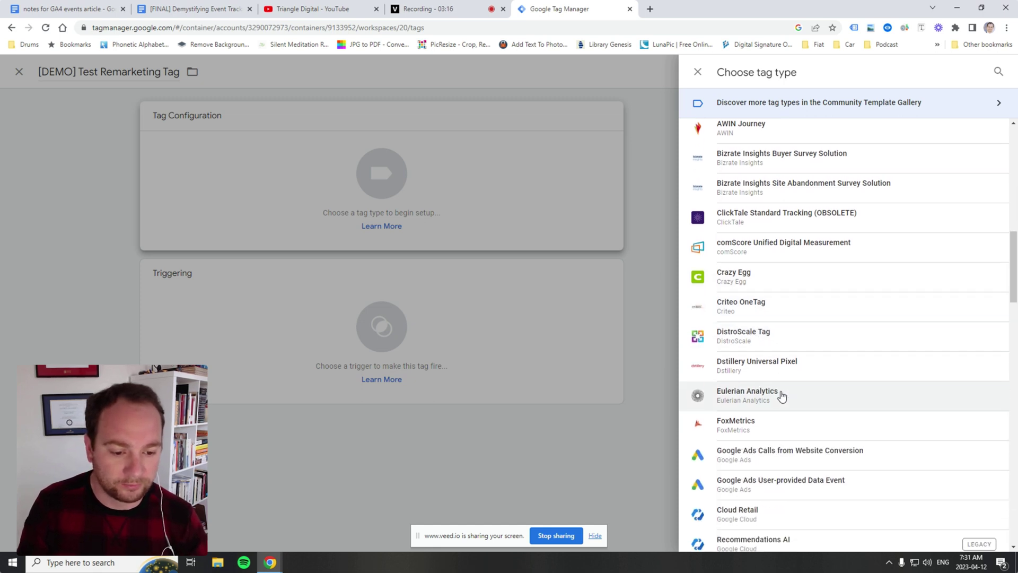
{"action": "scroll", "coordinate": [753, 419], "scroll_direction": "down", "scroll_amount": 1}
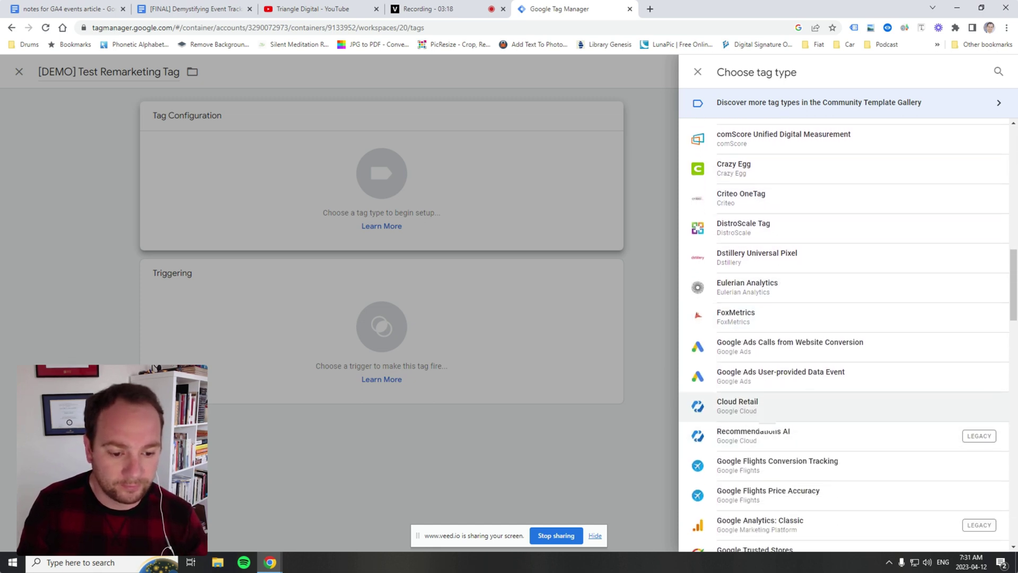
{"action": "scroll", "coordinate": [764, 417], "scroll_direction": "up", "scroll_amount": 1}
{"action": "scroll", "coordinate": [765, 418], "scroll_direction": "up", "scroll_amount": 2}
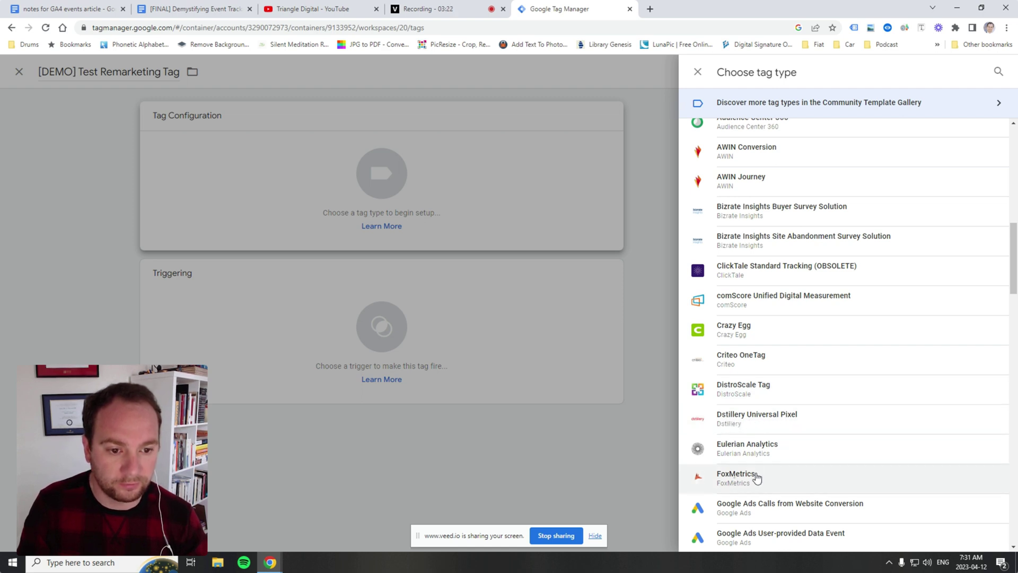
{"action": "scroll", "coordinate": [766, 353], "scroll_direction": "up", "scroll_amount": 2}
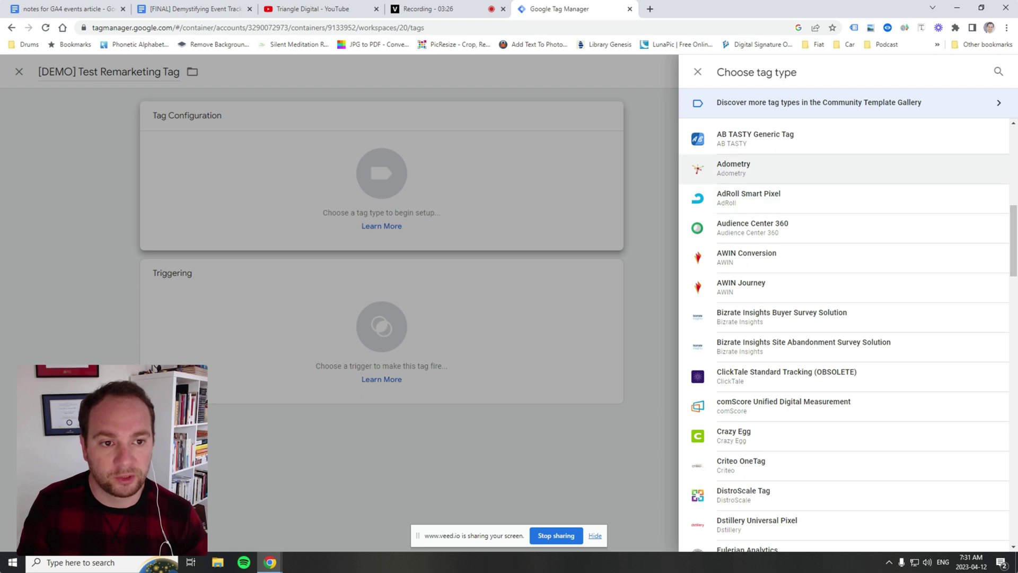
{"action": "scroll", "coordinate": [742, 175], "scroll_direction": "up", "scroll_amount": 2}
{"action": "scroll", "coordinate": [777, 162], "scroll_direction": "up", "scroll_amount": 7}
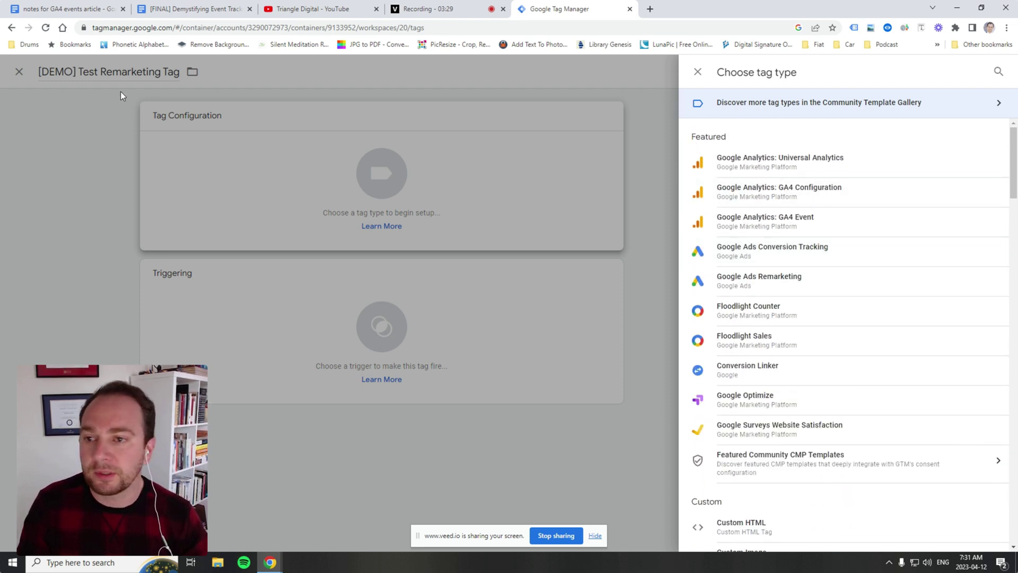
- Set the tag type to Google Ads Remarketing and enter a placeholder all-zeros Conversion ID
{"action": "left_click", "coordinate": [762, 277]}
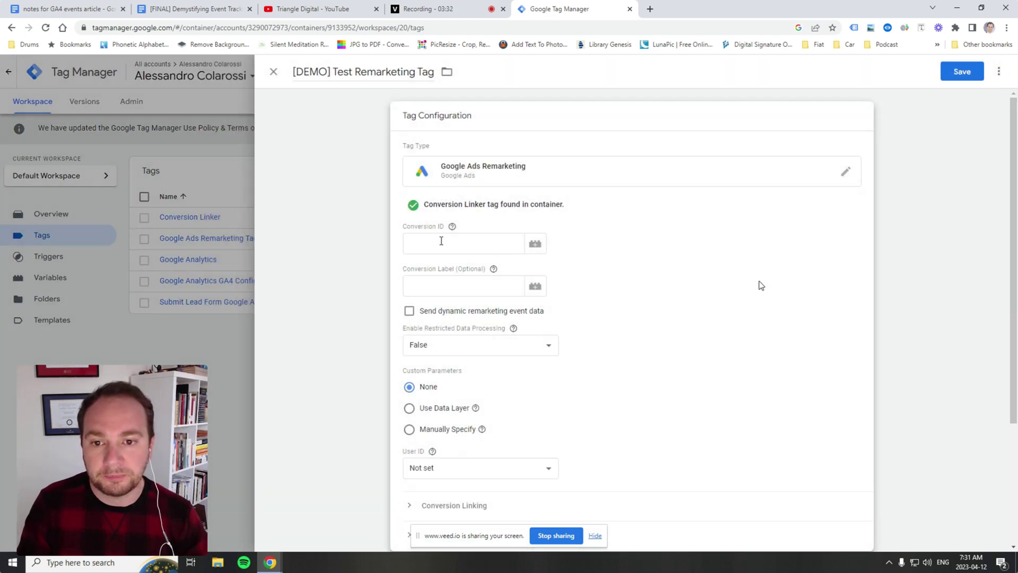
{"action": "mouse_move", "coordinate": [477, 408]}
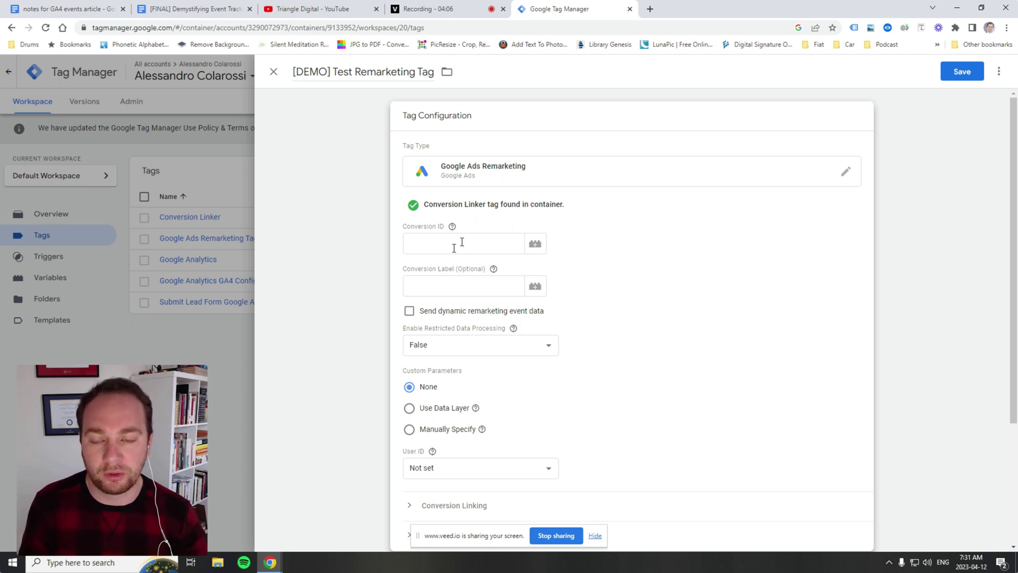
{"action": "left_click", "coordinate": [429, 245]}
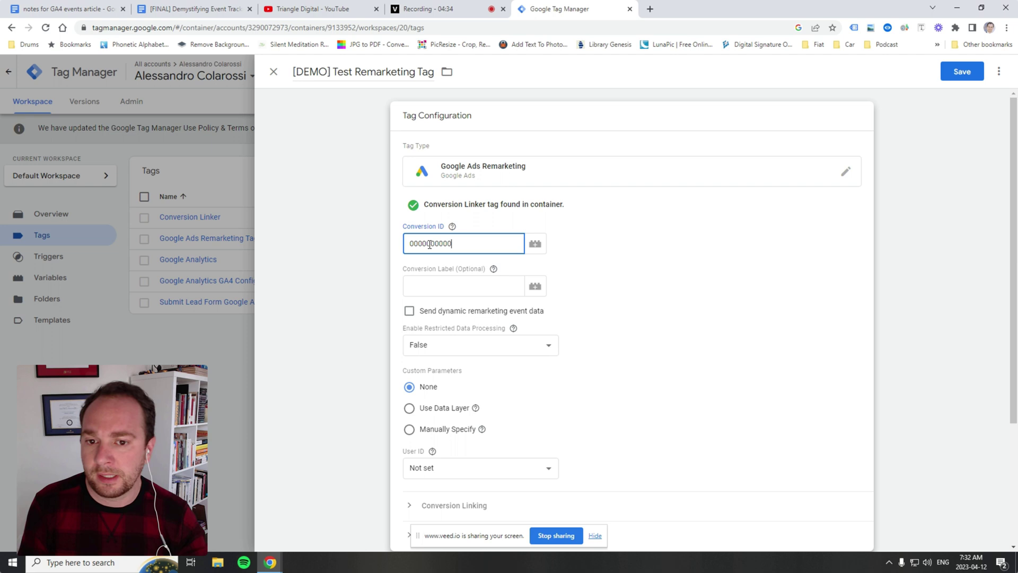
- Review the placeholder Conversion ID and the tag fields, then move down to the Triggering card
{"action": "left_click", "coordinate": [426, 254]}
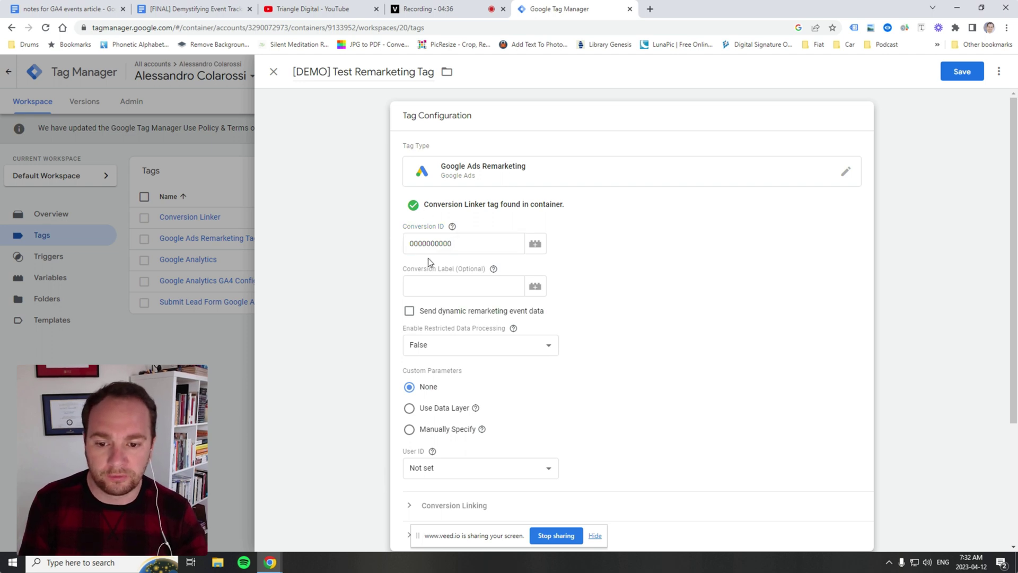
{"action": "scroll", "coordinate": [487, 268], "scroll_direction": "down", "scroll_amount": 3}
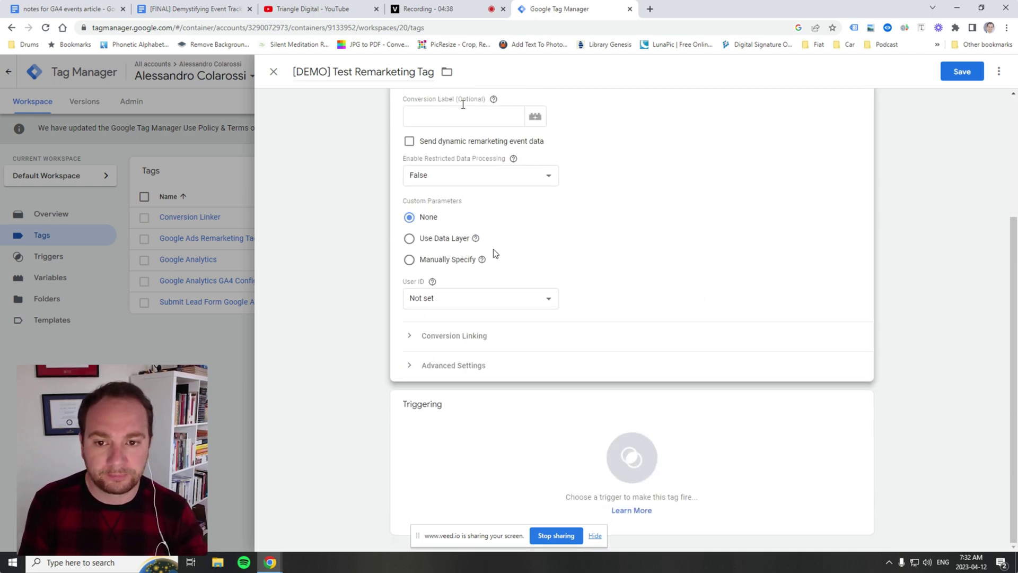
{"action": "scroll", "coordinate": [509, 249], "scroll_direction": "up", "scroll_amount": 3}
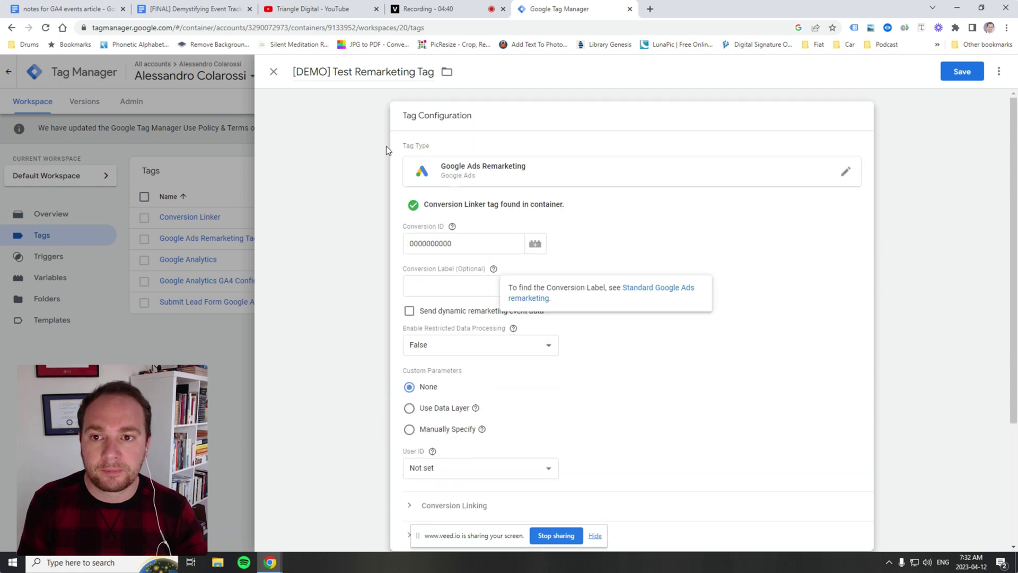
{"action": "double_click", "coordinate": [469, 245]}
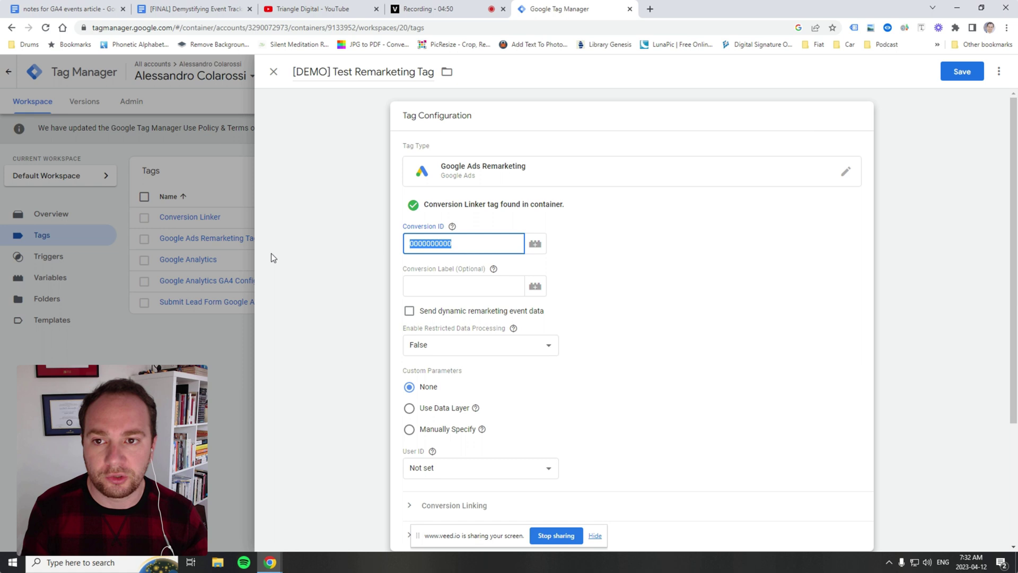
{"action": "left_click", "coordinate": [586, 266]}
{"action": "scroll", "coordinate": [478, 228], "scroll_direction": "down", "scroll_amount": 3}
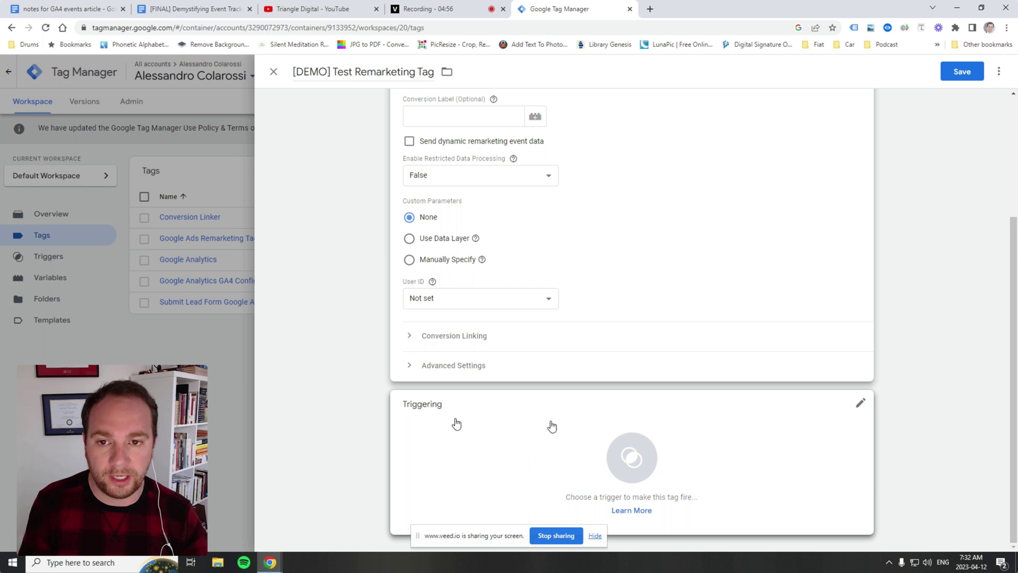
{"action": "scroll", "coordinate": [454, 422], "scroll_direction": "up", "scroll_amount": 3}
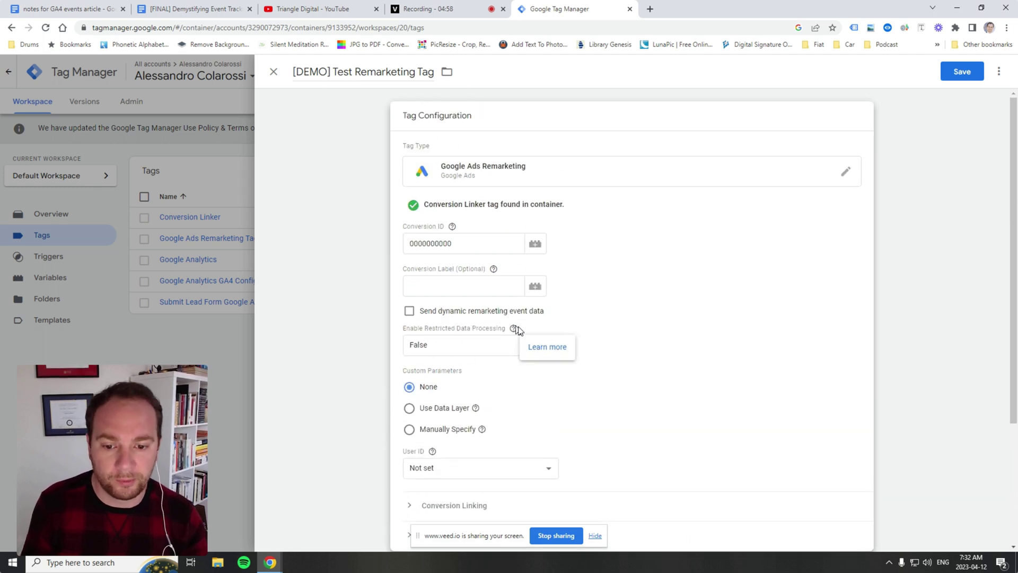
{"action": "scroll", "coordinate": [530, 334], "scroll_direction": "down", "scroll_amount": 3}
- From the tag's trigger list, add a brand-new trigger titled 'Contact us'
{"action": "left_click", "coordinate": [620, 461]}
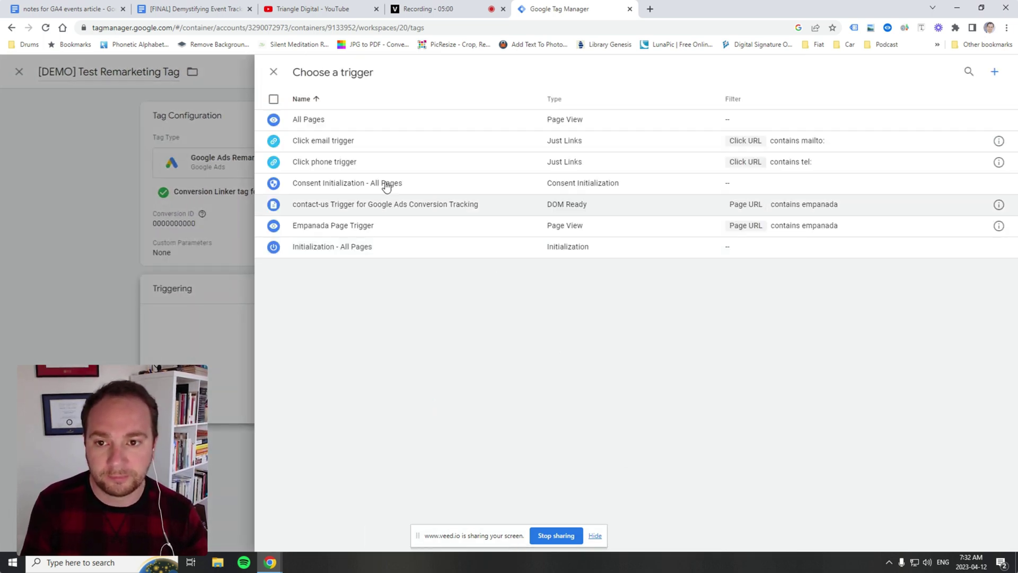
{"action": "left_click", "coordinate": [313, 121]}
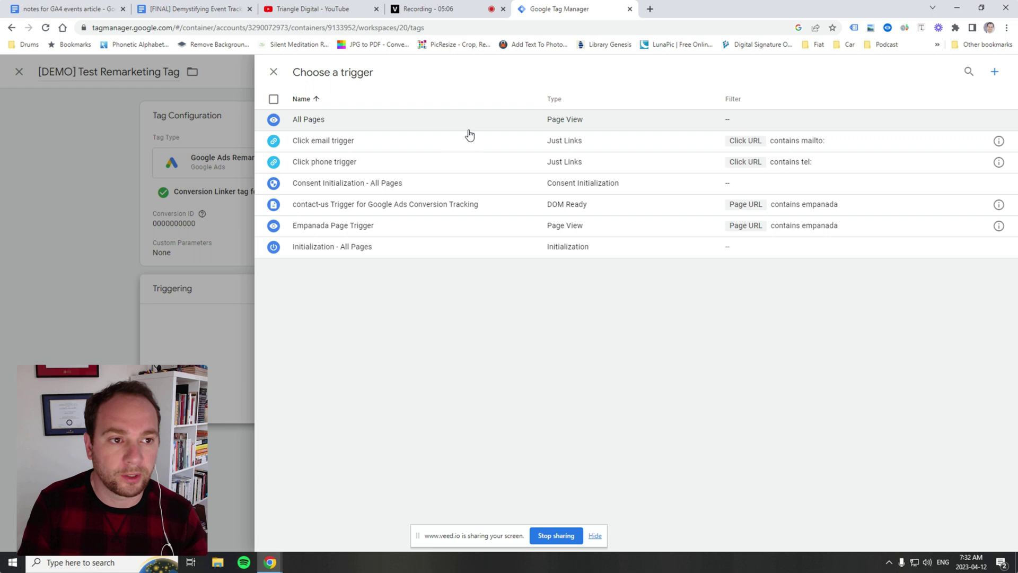
{"action": "left_click", "coordinate": [995, 72]}
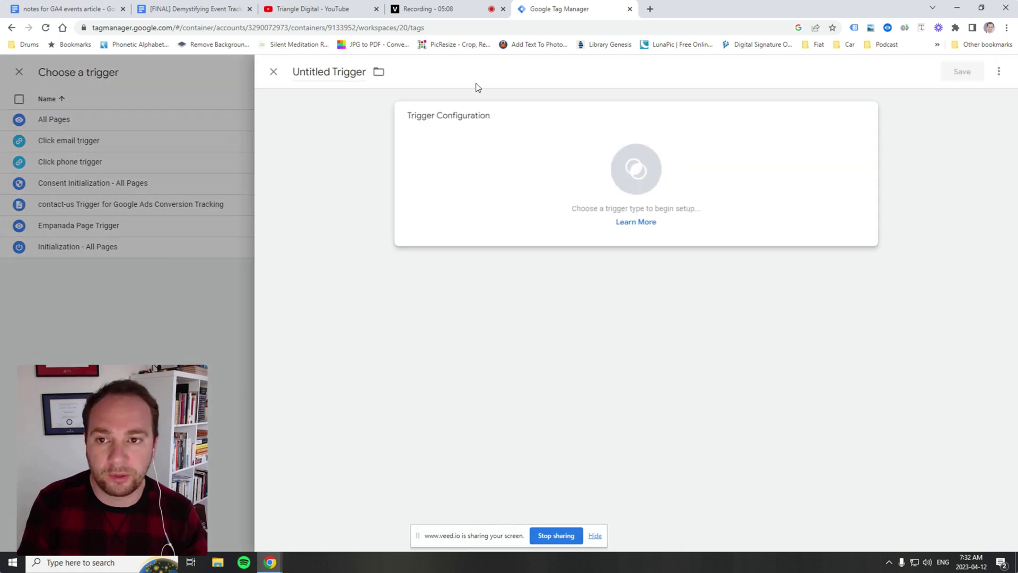
{"action": "left_click", "coordinate": [344, 72]}
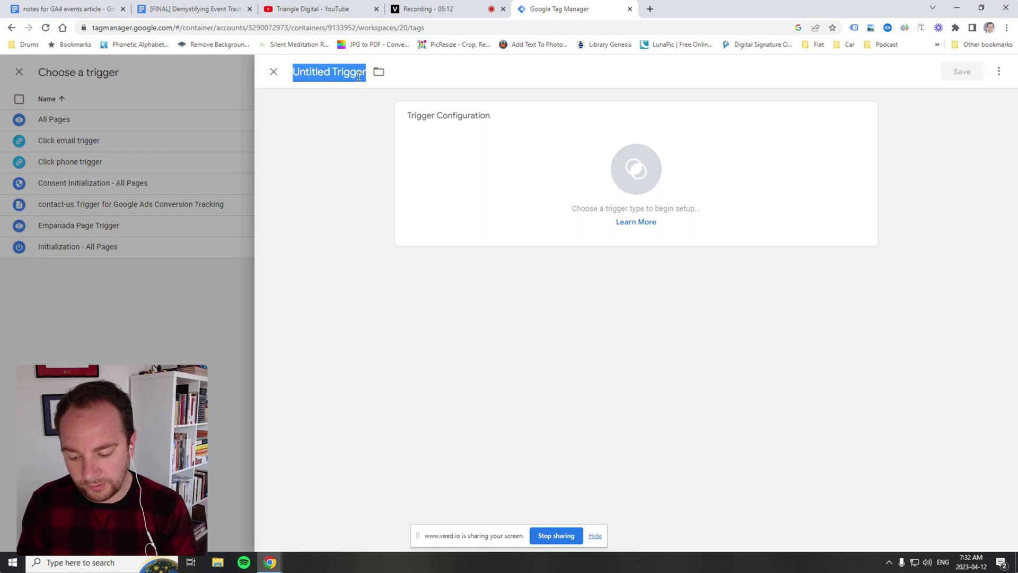
{"action": "type", "text": "contact us"}
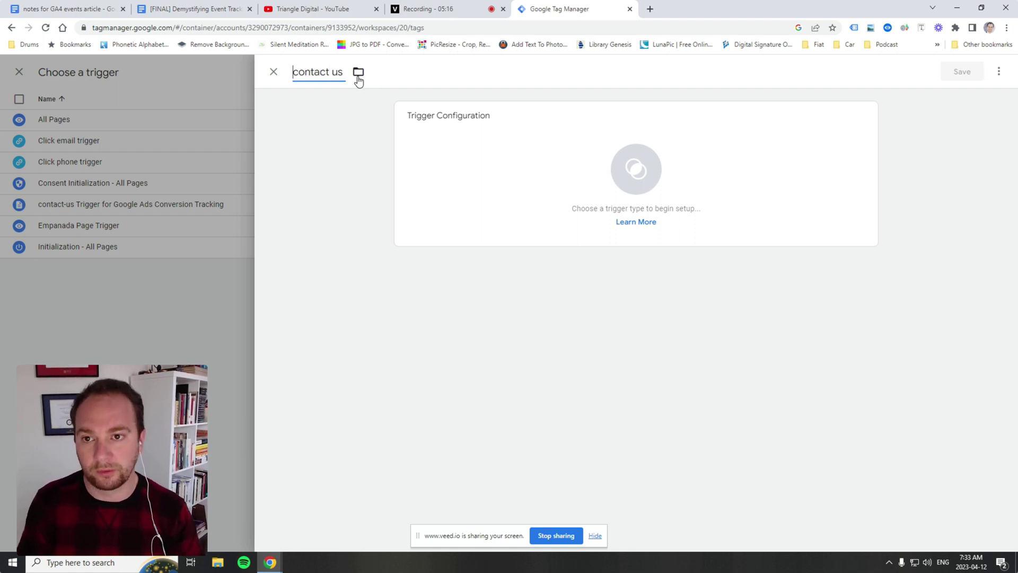
{"action": "key", "text": "Delete"}
{"action": "type", "text": "C"}
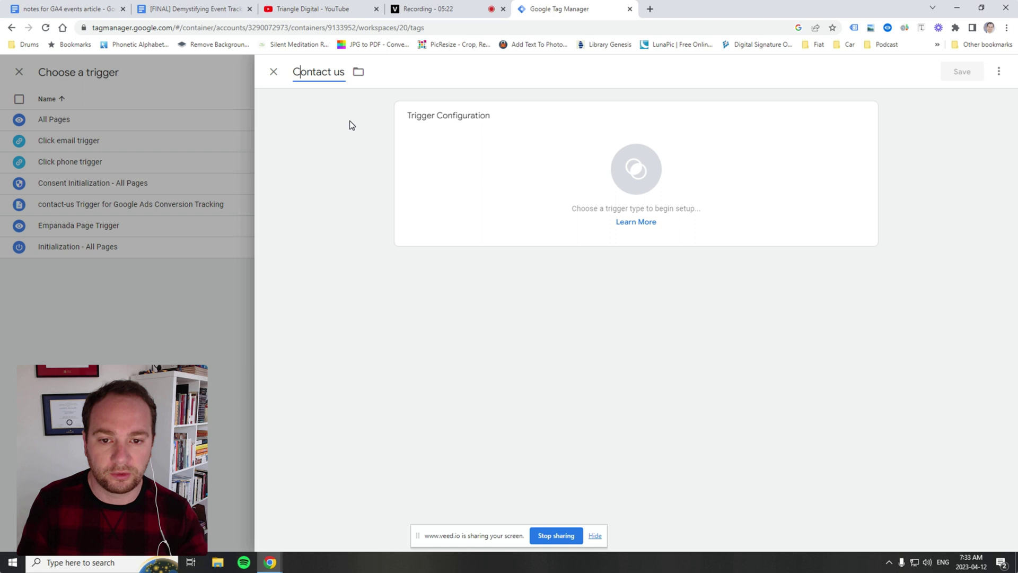
- Make the trigger a Page View type firing on Some Page Views
{"action": "left_click", "coordinate": [613, 158]}
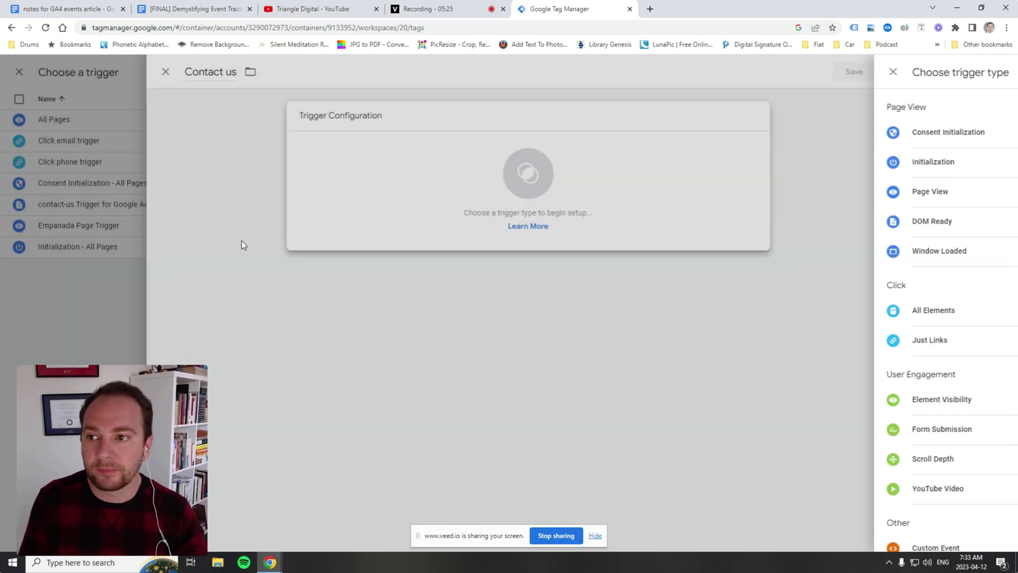
{"action": "left_click", "coordinate": [242, 240]}
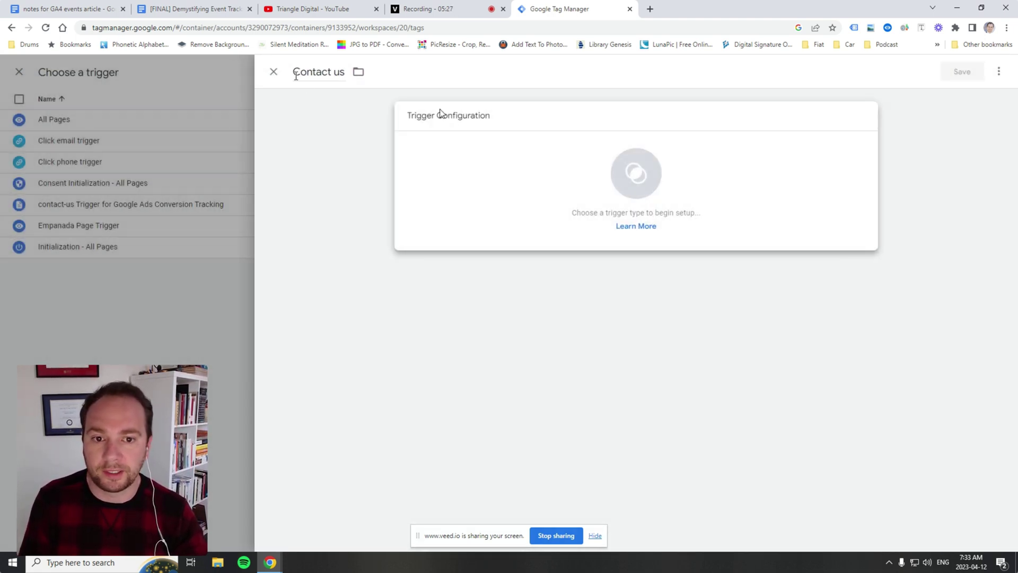
{"action": "left_click", "coordinate": [619, 177]}
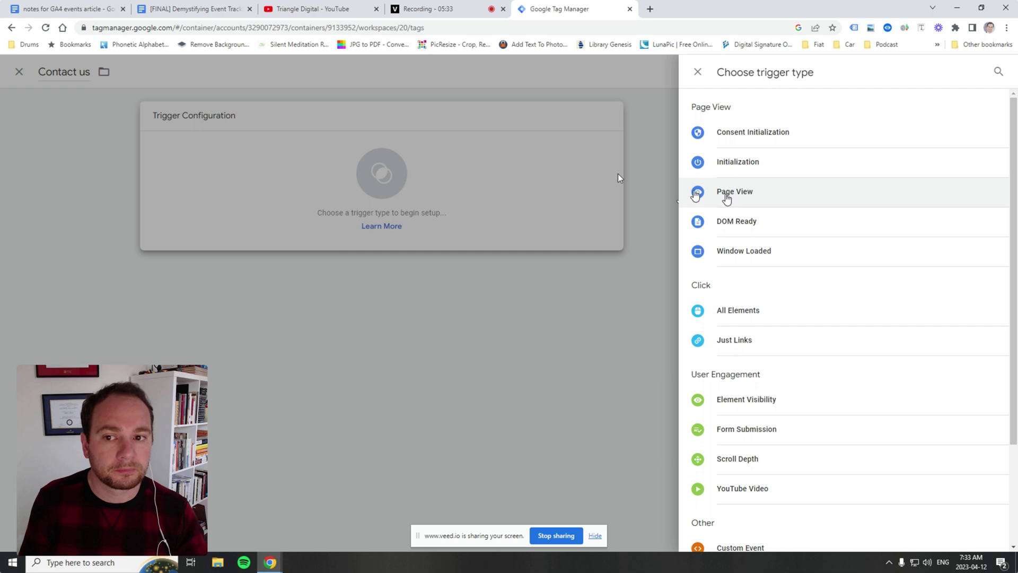
{"action": "left_click", "coordinate": [694, 192]}
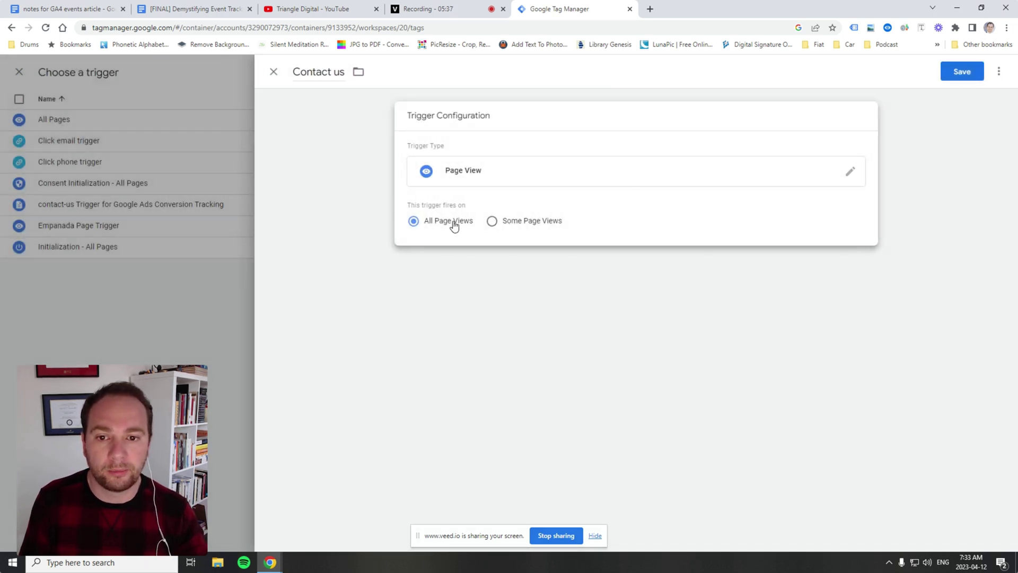
{"action": "left_click", "coordinate": [492, 222]}
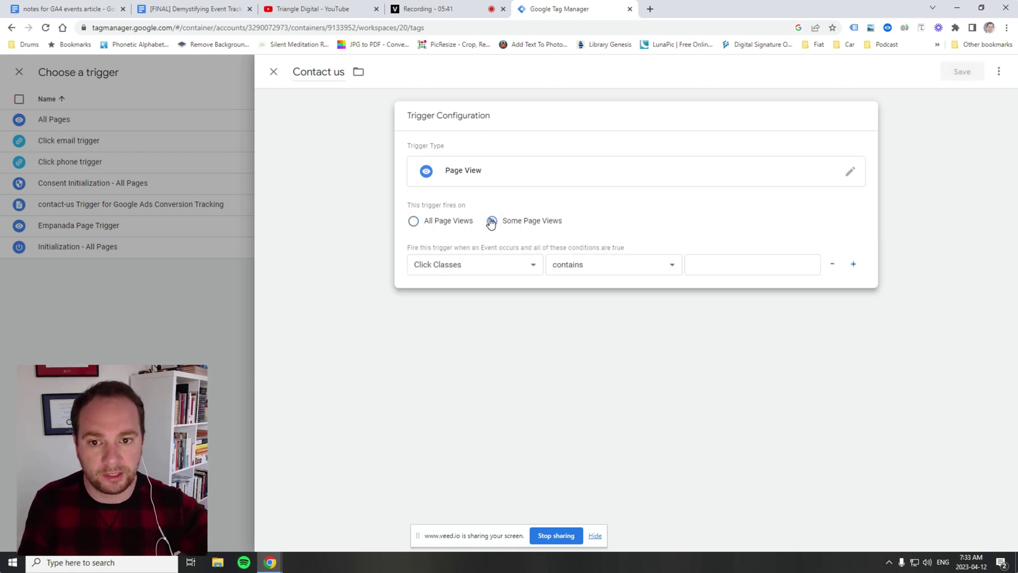
- Set the firing condition to Page URL contains 'contact' and save the trigger
{"action": "left_click", "coordinate": [494, 265]}
{"action": "scroll", "coordinate": [493, 307], "scroll_direction": "down", "scroll_amount": 10}
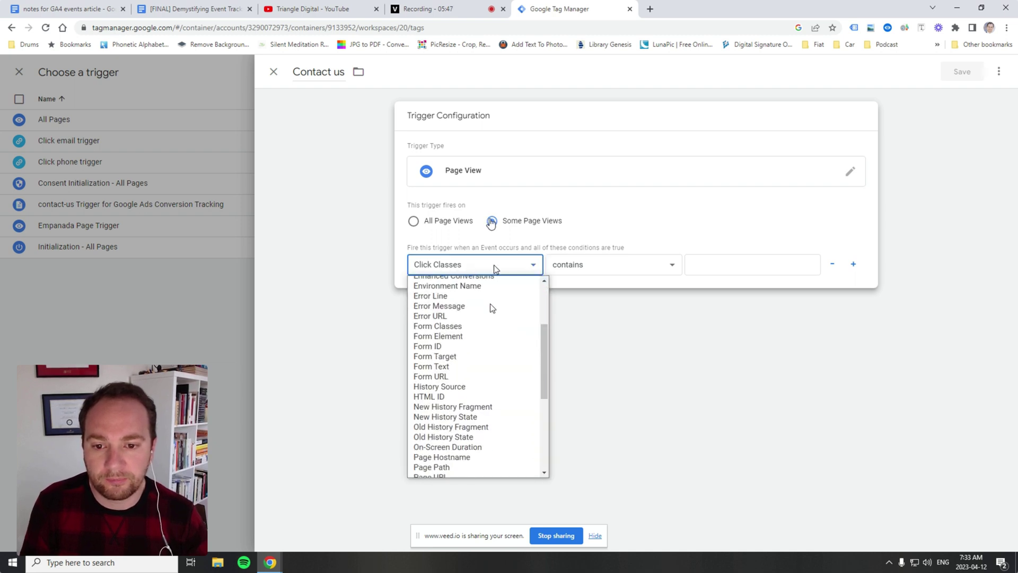
{"action": "scroll", "coordinate": [482, 419], "scroll_direction": "up", "scroll_amount": 5}
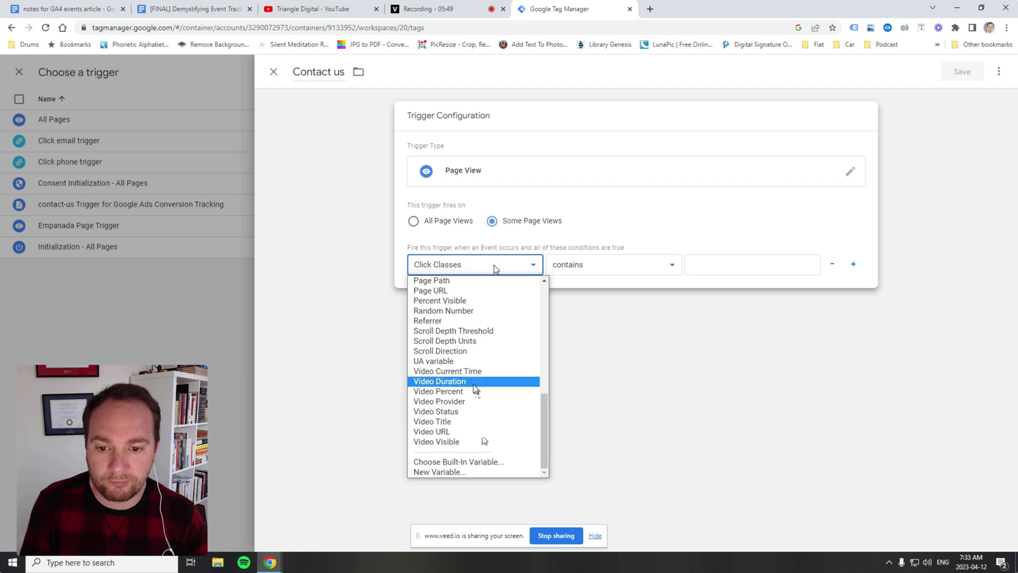
{"action": "scroll", "coordinate": [477, 408], "scroll_direction": "down", "scroll_amount": 2}
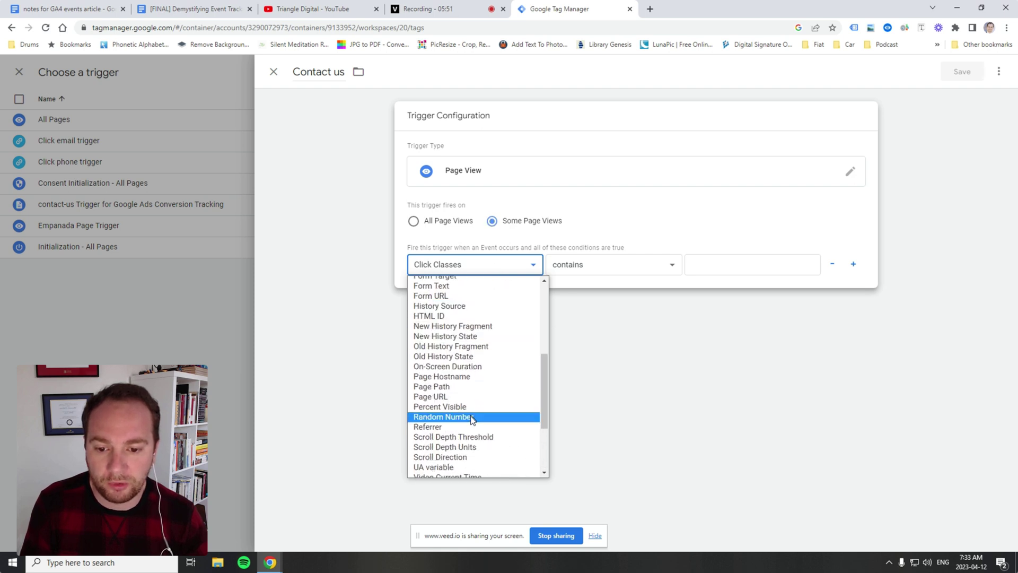
{"action": "left_click", "coordinate": [459, 398]}
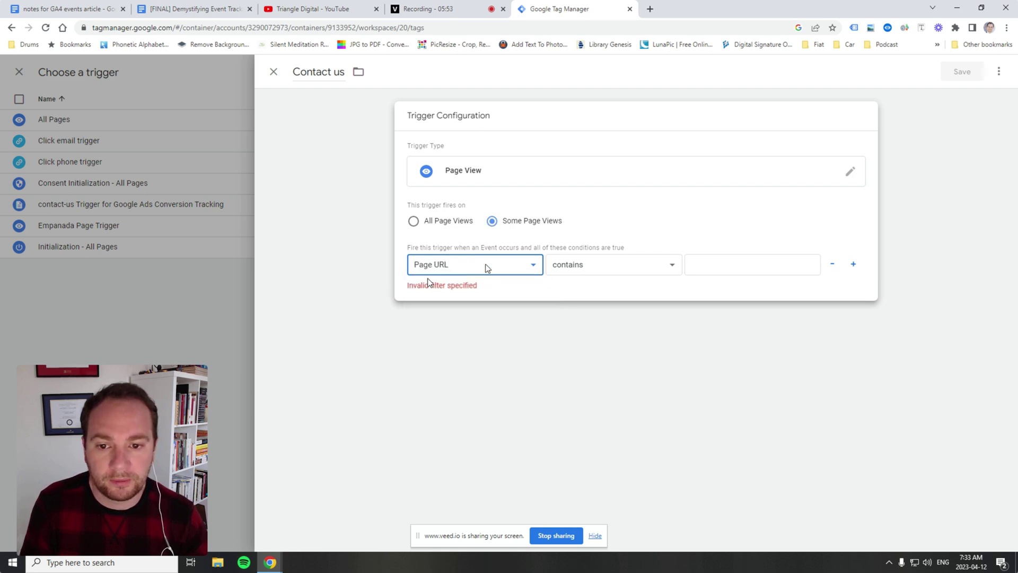
{"action": "left_click", "coordinate": [722, 270]}
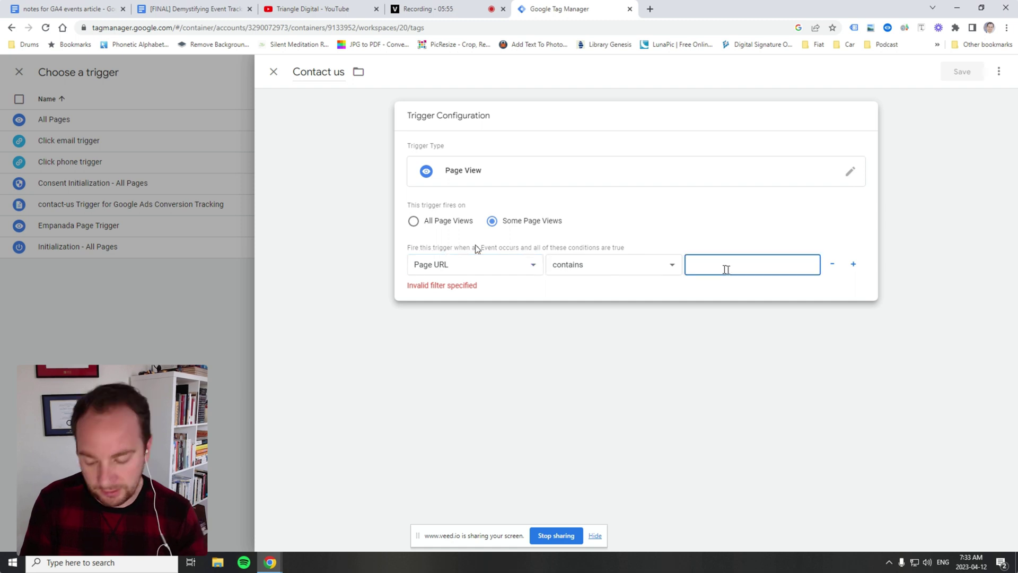
{"action": "type", "text": "contact-us"}
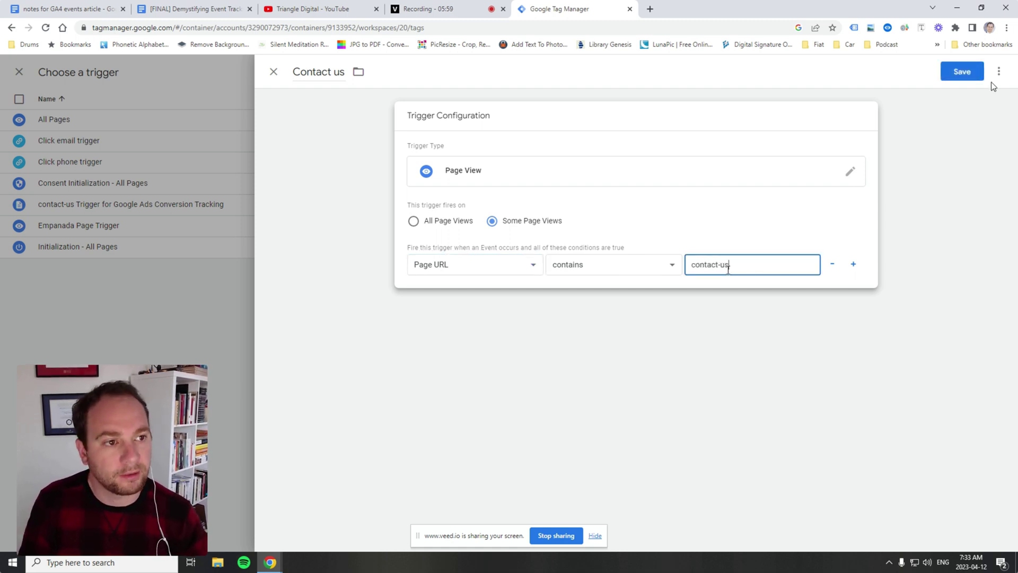
{"action": "left_click", "coordinate": [961, 71]}
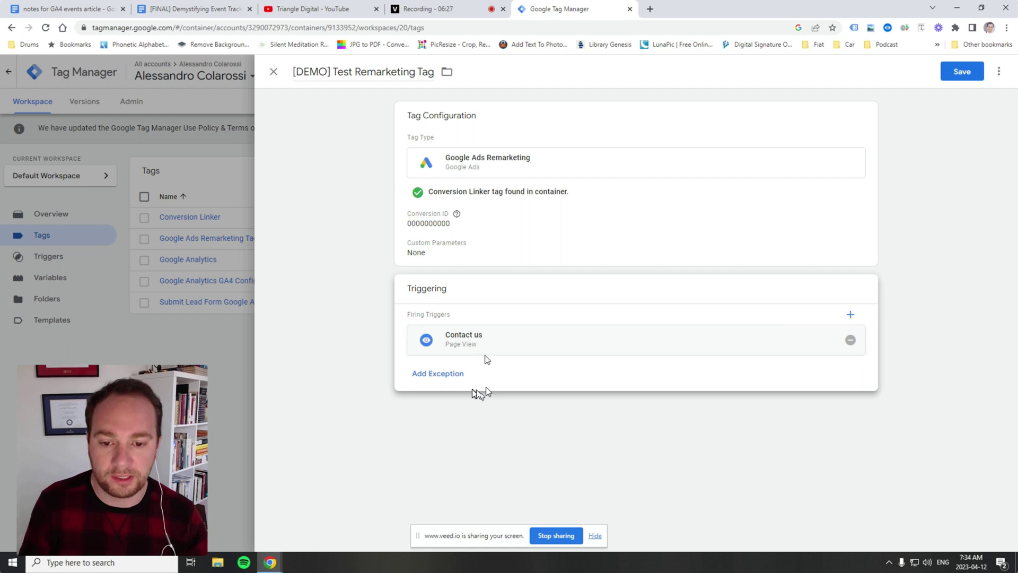
- Save the [DEMO] Test Remarketing Tag with Contact us as its firing trigger
{"action": "left_click", "coordinate": [965, 70]}
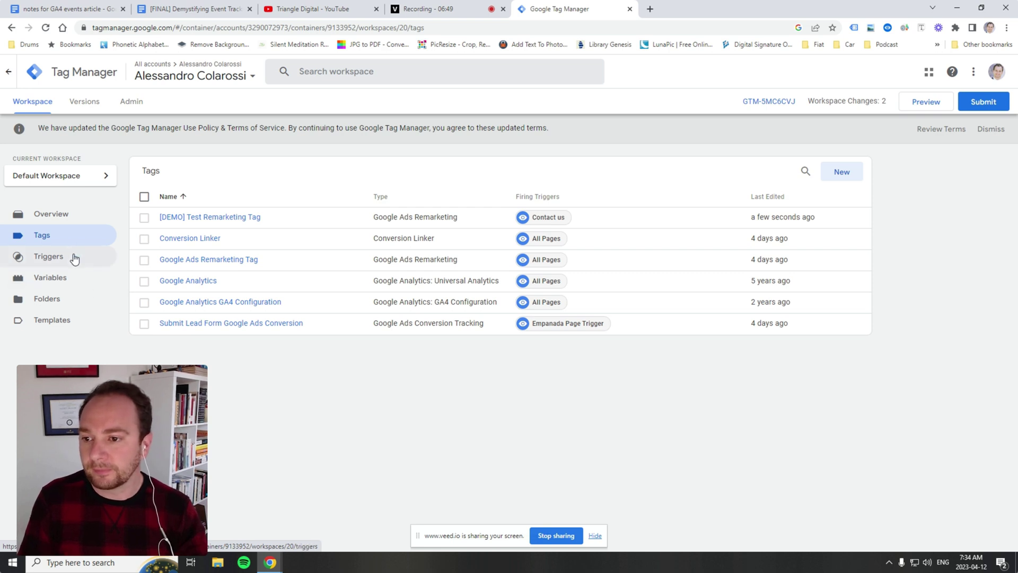
- Review the workspace overview, its activity history and the Tags list, then open the Triggers list showing Contact us
{"action": "left_click", "coordinate": [72, 218]}
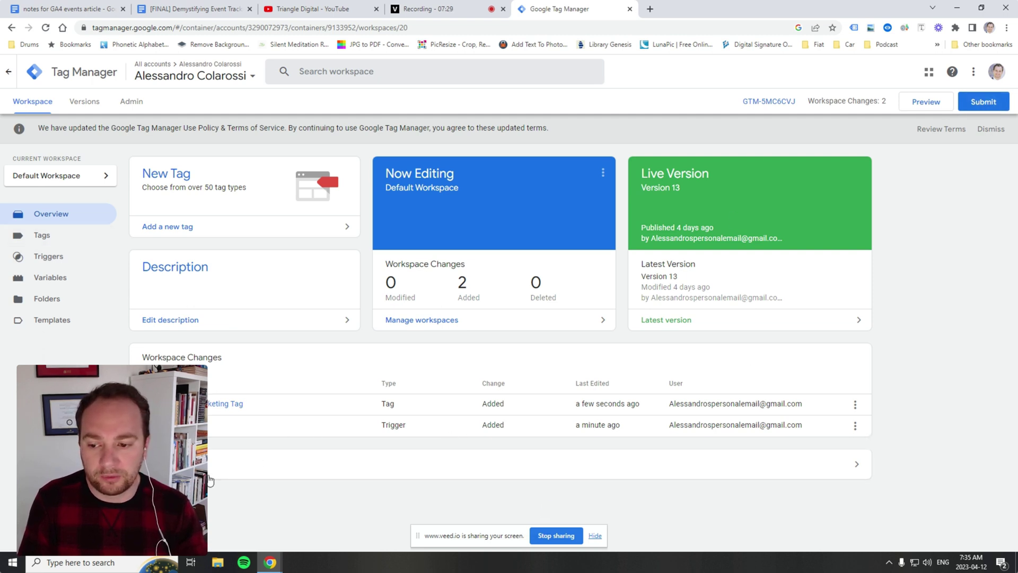
{"action": "left_click", "coordinate": [246, 471]}
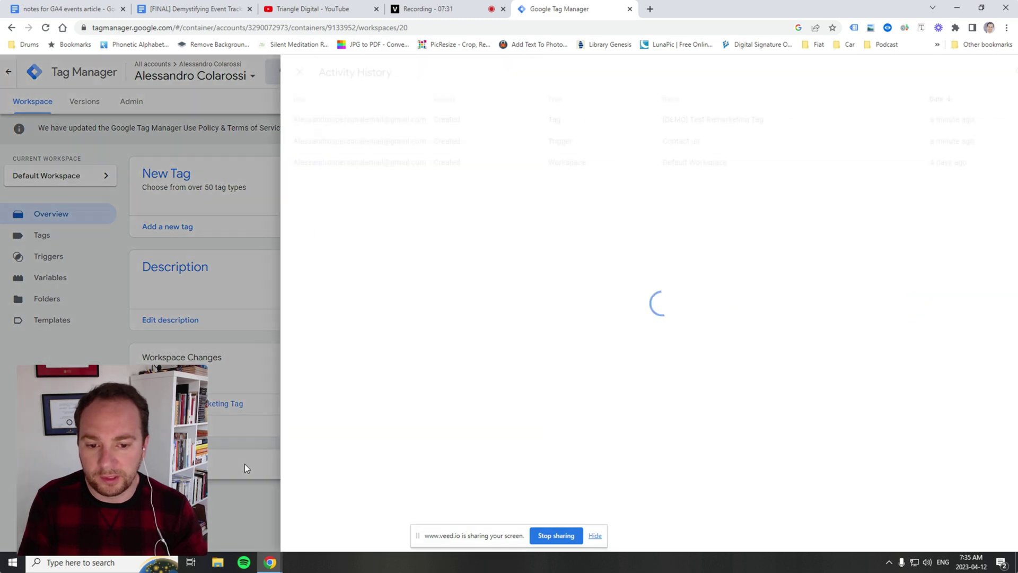
{"action": "left_click", "coordinate": [275, 71]}
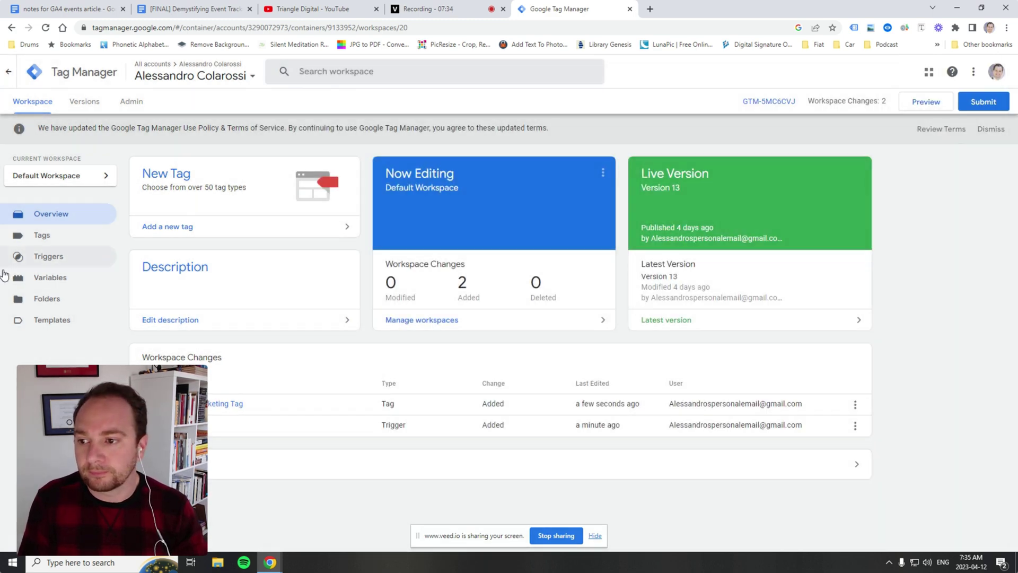
{"action": "left_click", "coordinate": [47, 235]}
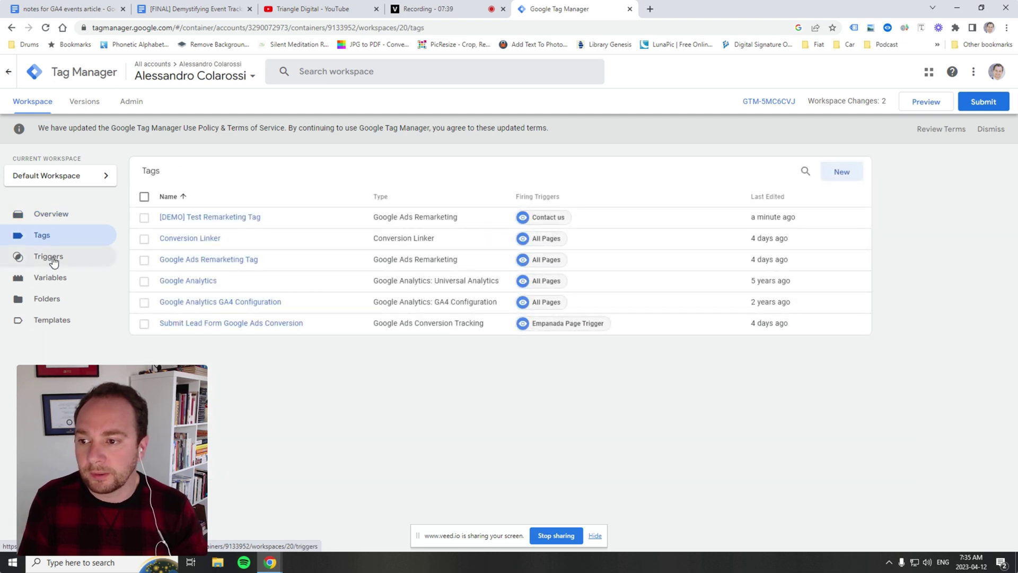
{"action": "left_click", "coordinate": [53, 260]}
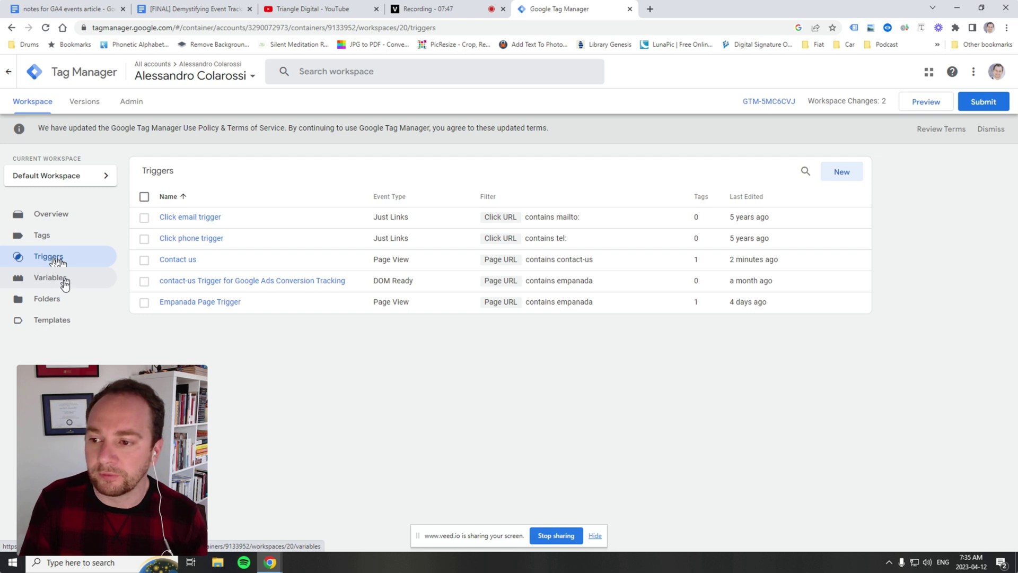
{"action": "left_click", "coordinate": [65, 285]}
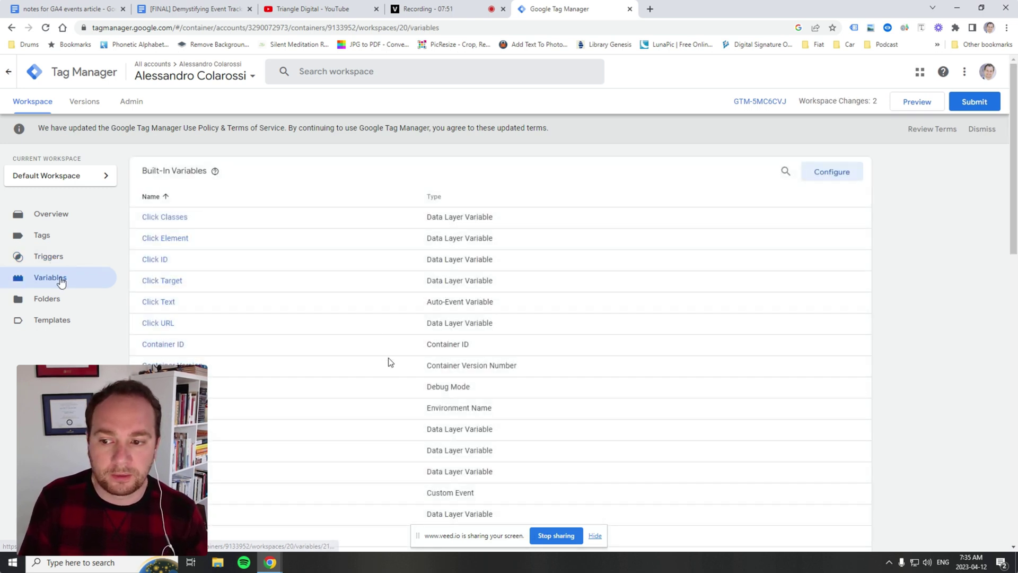
{"action": "scroll", "coordinate": [392, 363], "scroll_direction": "down", "scroll_amount": 14}
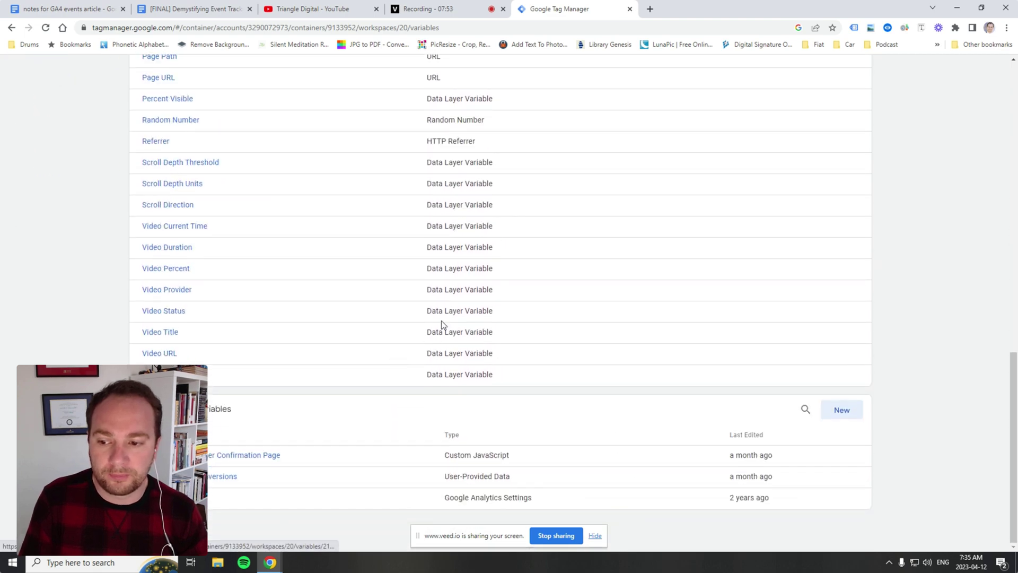
{"action": "scroll", "coordinate": [443, 325], "scroll_direction": "up", "scroll_amount": 15}
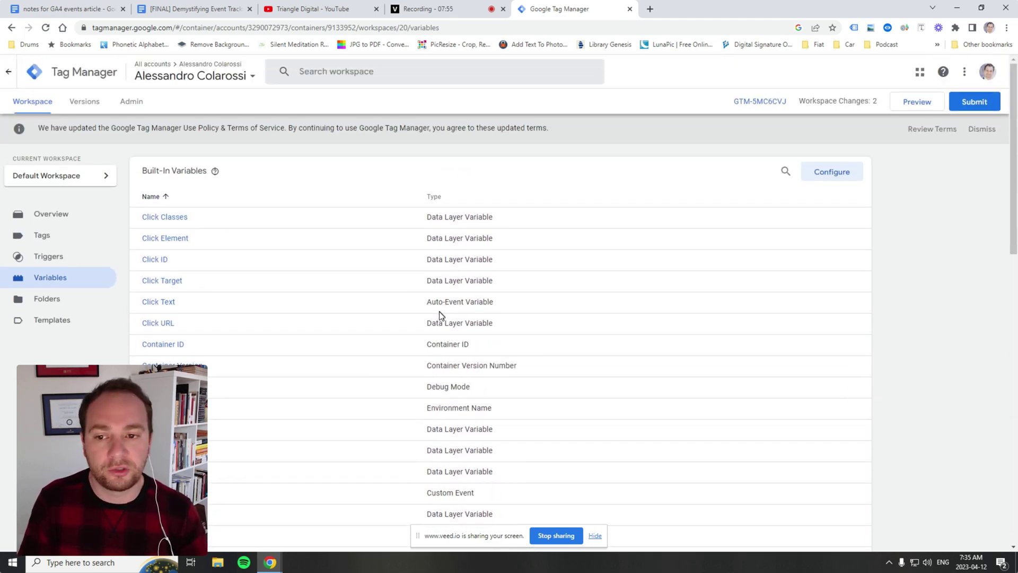
{"action": "left_click", "coordinate": [81, 263]}
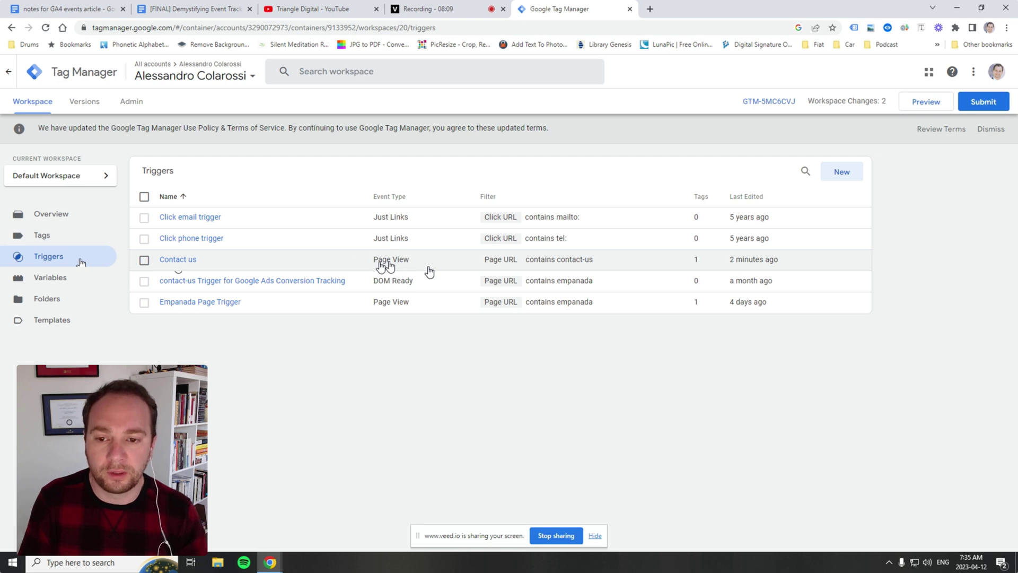
- Load google.com in a new Chrome tab
{"action": "left_click", "coordinate": [650, 9]}
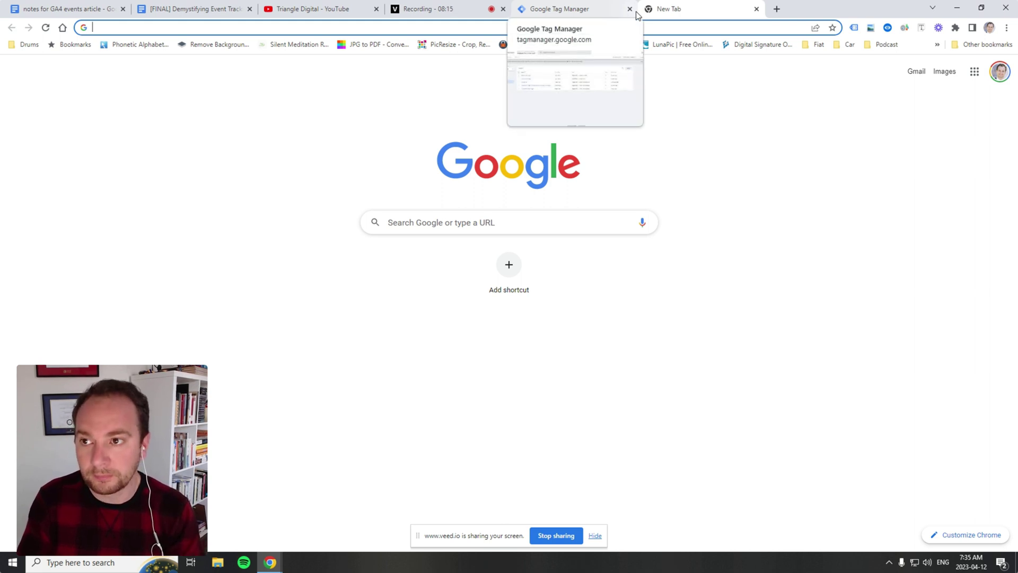
{"action": "type", "text": "google.com"}
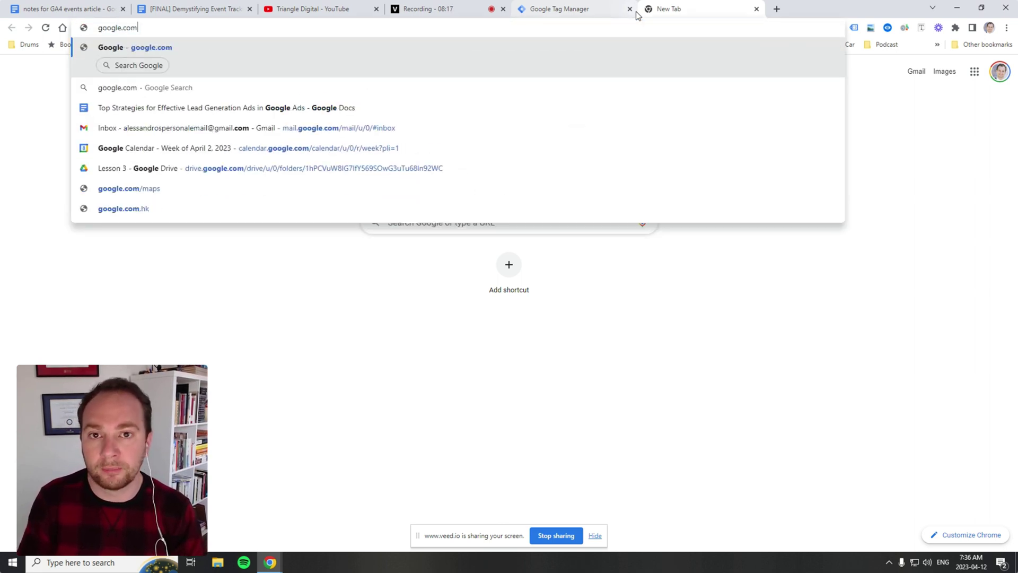
{"action": "key", "text": "Return"}
- Open the developer tools console on google.com and run the command 'd'
{"action": "right_click", "coordinate": [314, 322]}
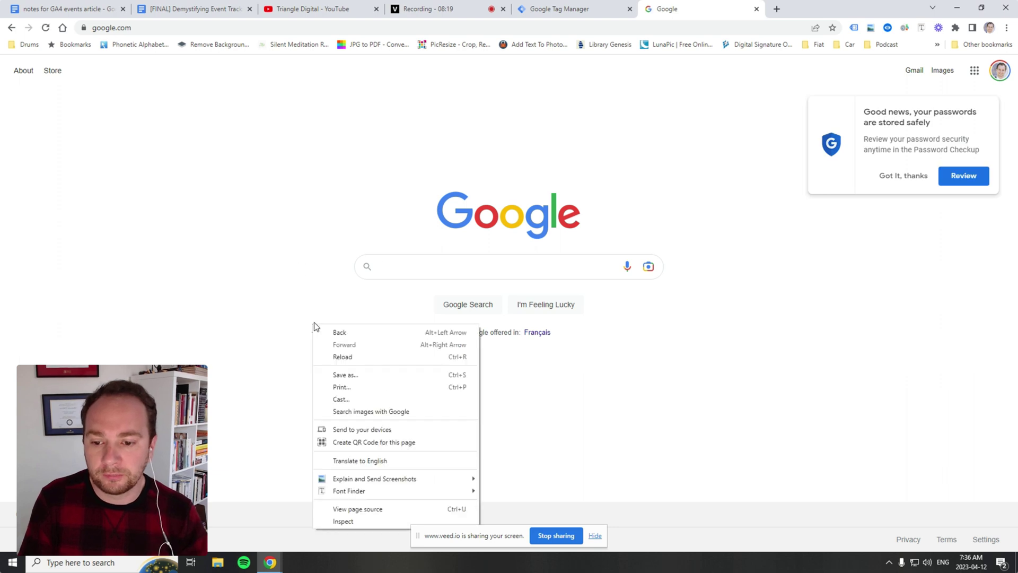
{"action": "left_click", "coordinate": [393, 520]}
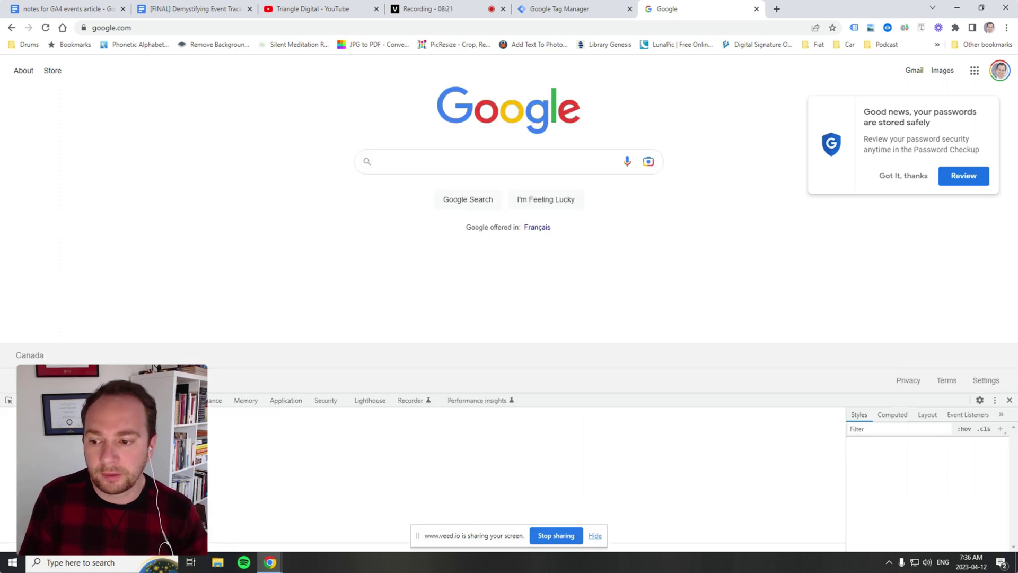
{"action": "key", "text": "ctrl+shift+j"}
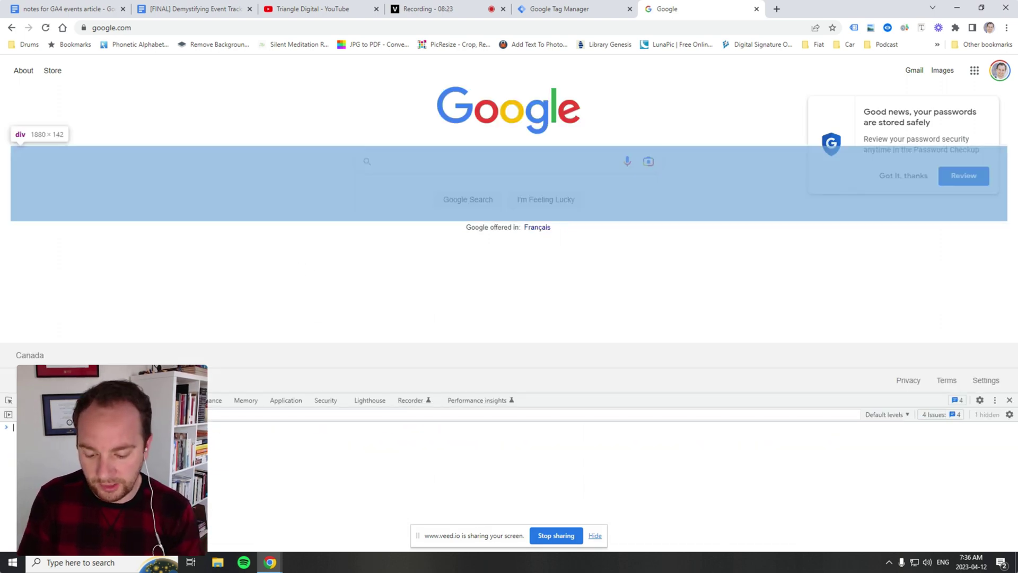
{"action": "type", "text": "d"}
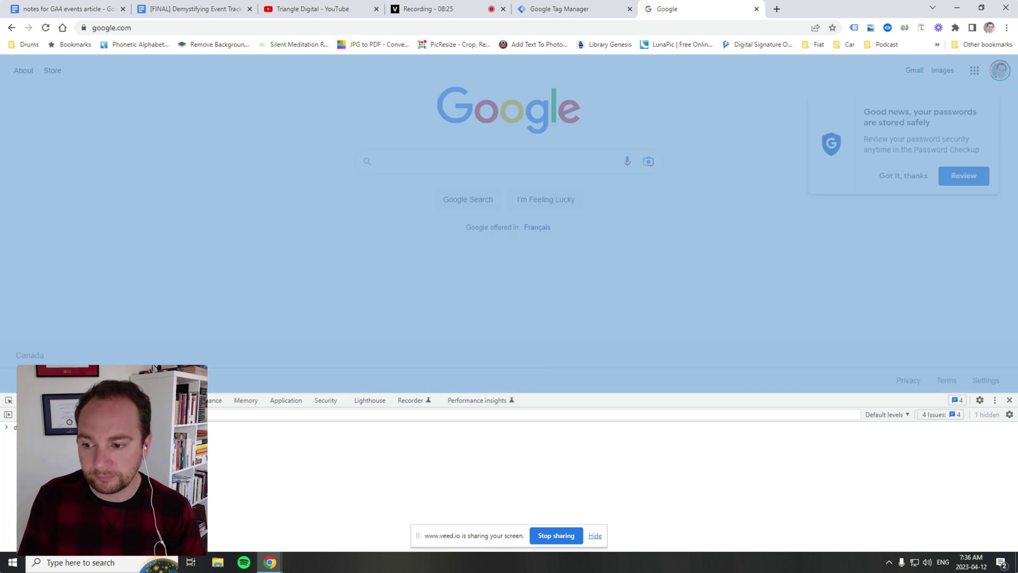
{"action": "key", "text": "Return"}
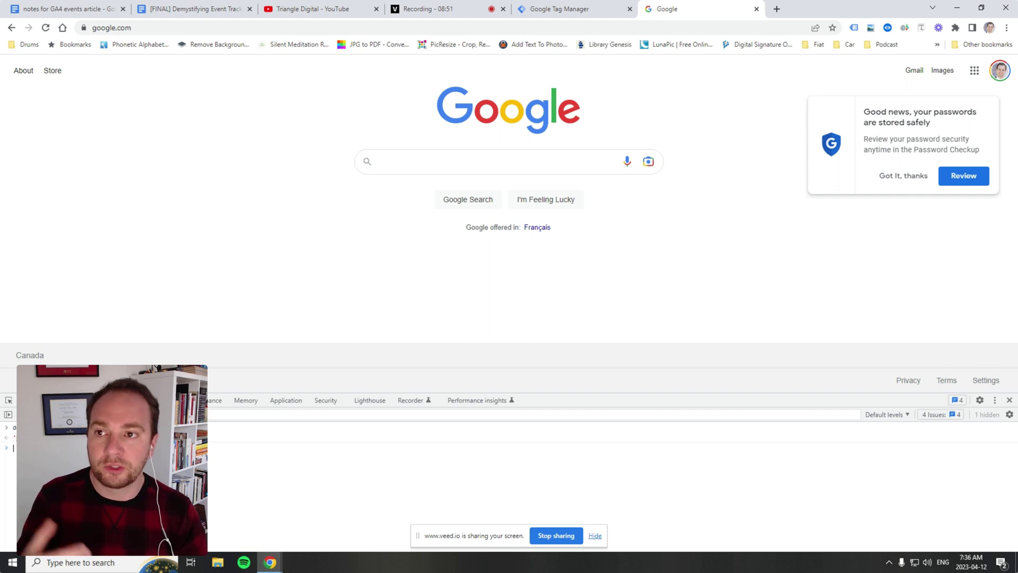
- In GTM's Variables section, check that the Page URL built-in variable returns the full URL
{"action": "left_click", "coordinate": [561, 9]}
{"action": "left_click", "coordinate": [55, 278]}
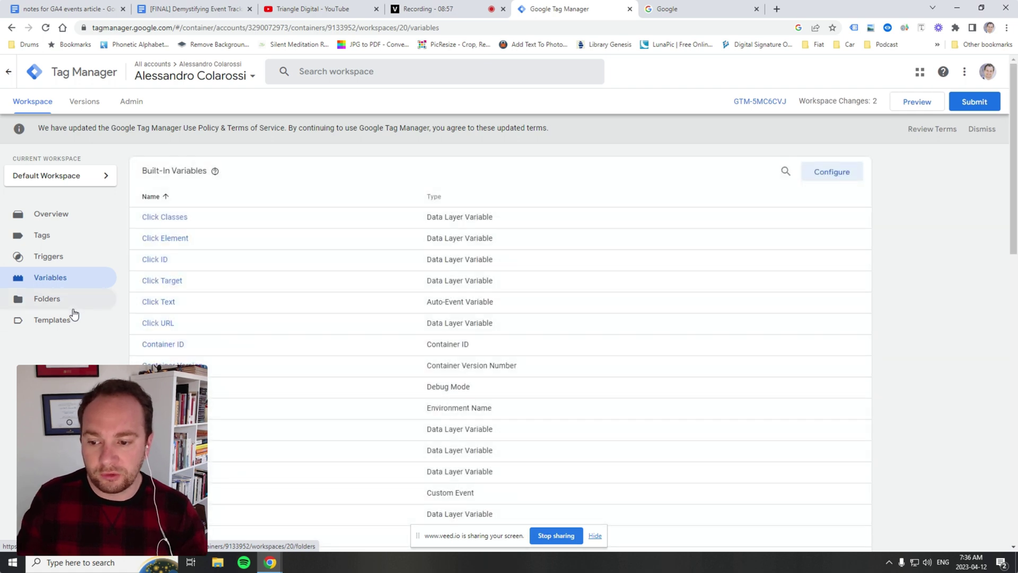
{"action": "scroll", "coordinate": [218, 329], "scroll_direction": "down", "scroll_amount": 10}
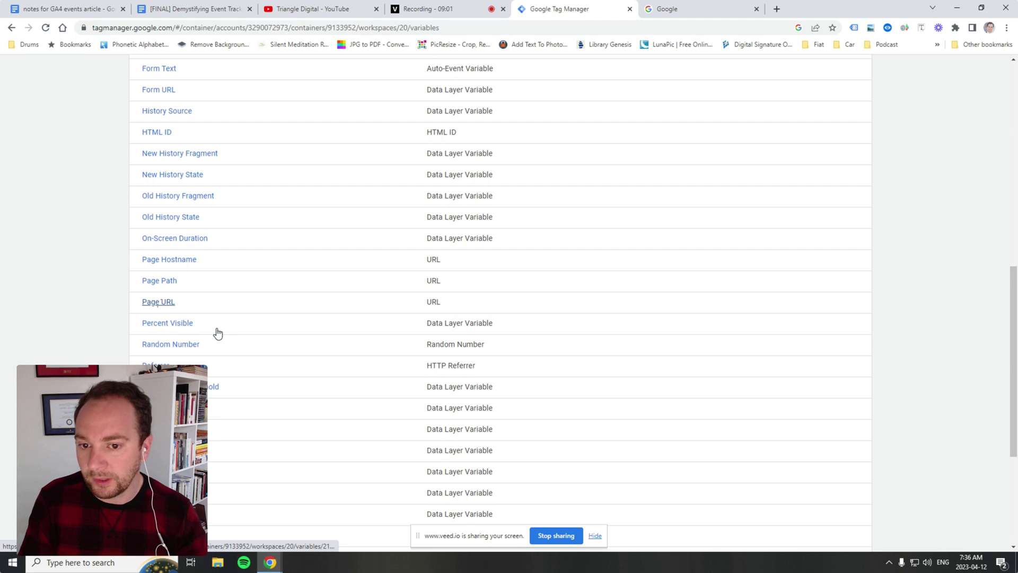
{"action": "left_click", "coordinate": [161, 302]}
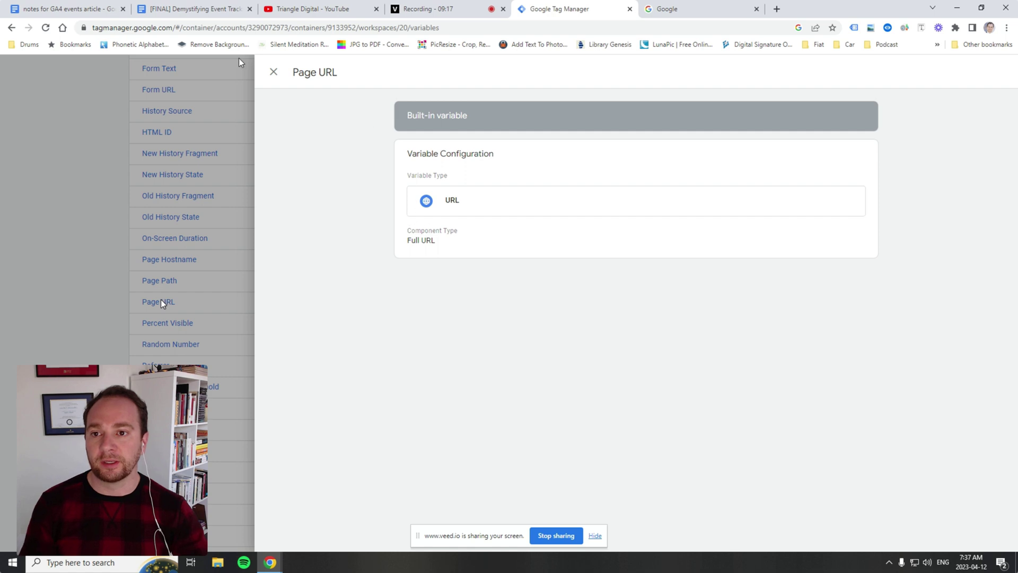
{"action": "left_click", "coordinate": [273, 71]}
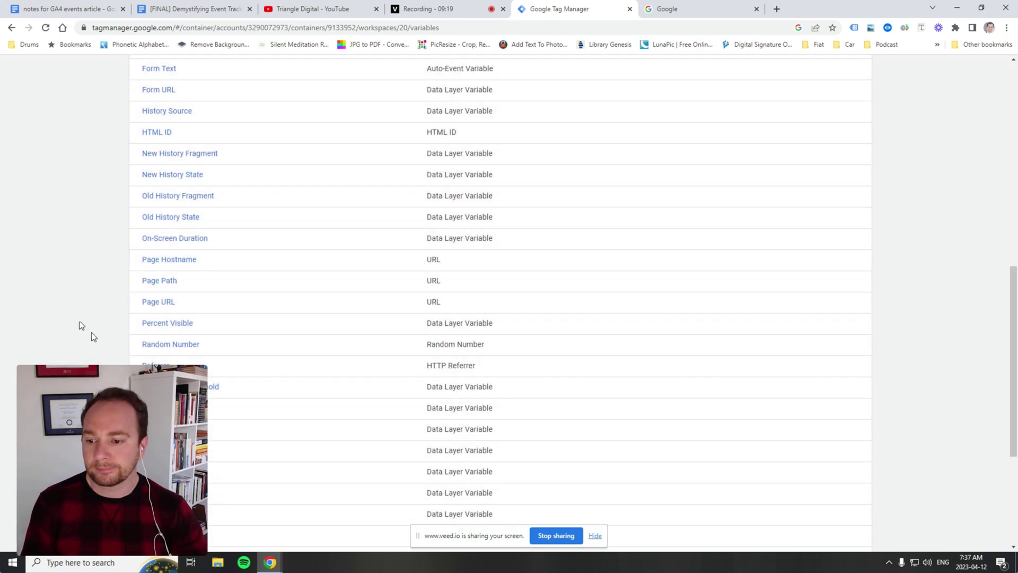
- Scroll the built-in variables list back up to Click Classes, Click Text and Click URL
{"action": "scroll", "coordinate": [236, 161], "scroll_direction": "up", "scroll_amount": 3}
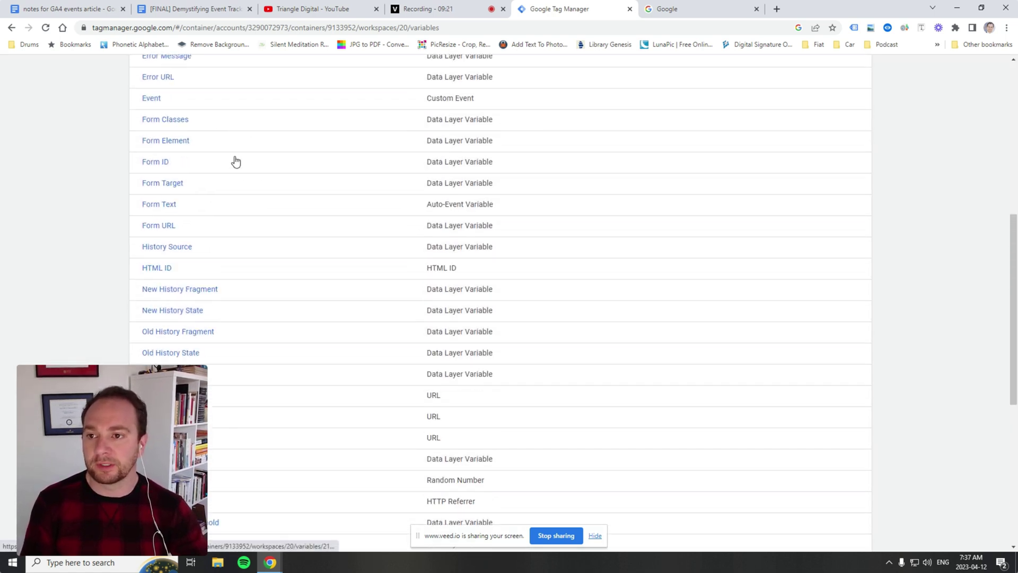
{"action": "scroll", "coordinate": [218, 175], "scroll_direction": "up", "scroll_amount": 3}
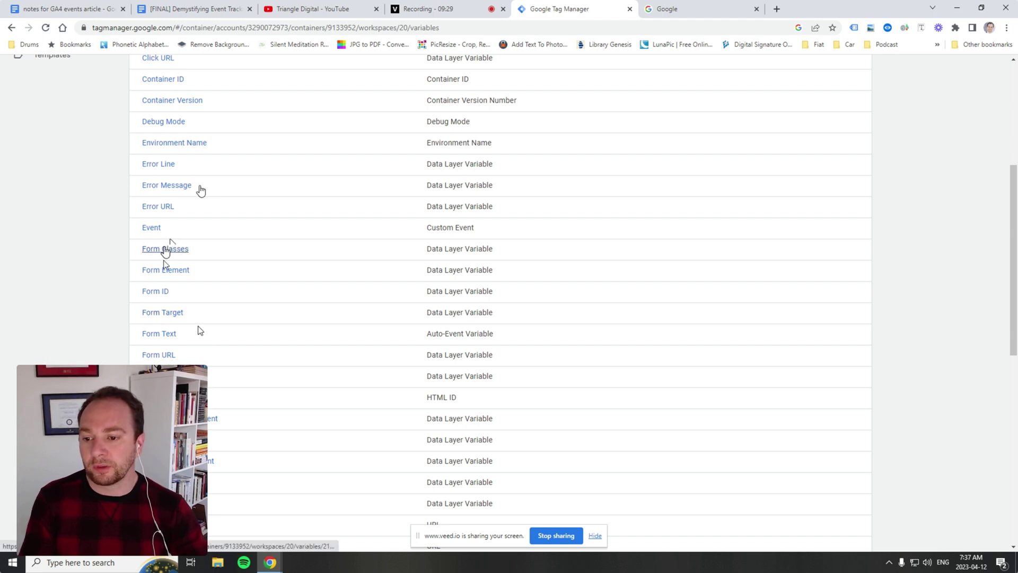
{"action": "scroll", "coordinate": [213, 212], "scroll_direction": "up", "scroll_amount": 2}
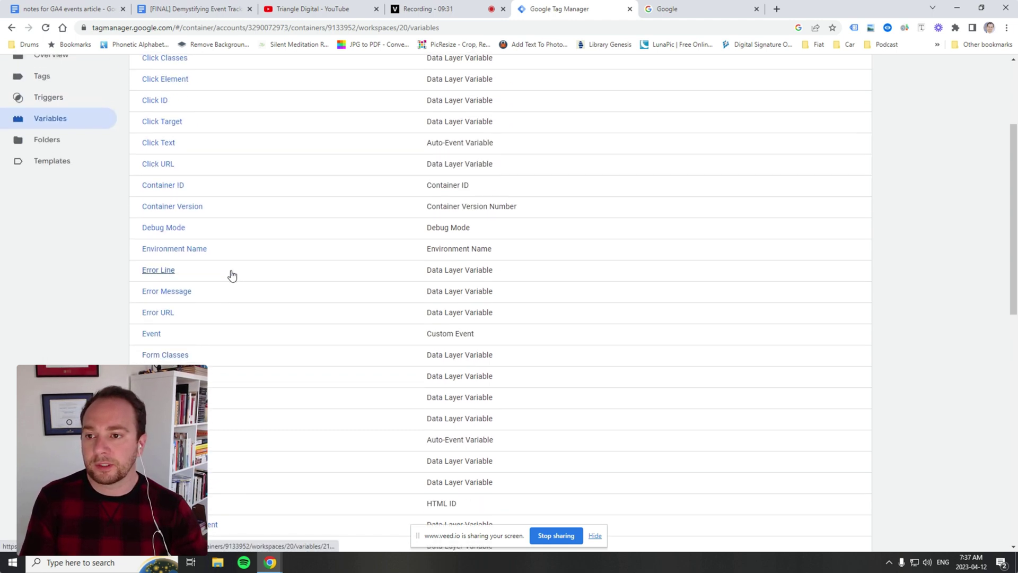
{"action": "scroll", "coordinate": [261, 292], "scroll_direction": "up", "scroll_amount": 2}
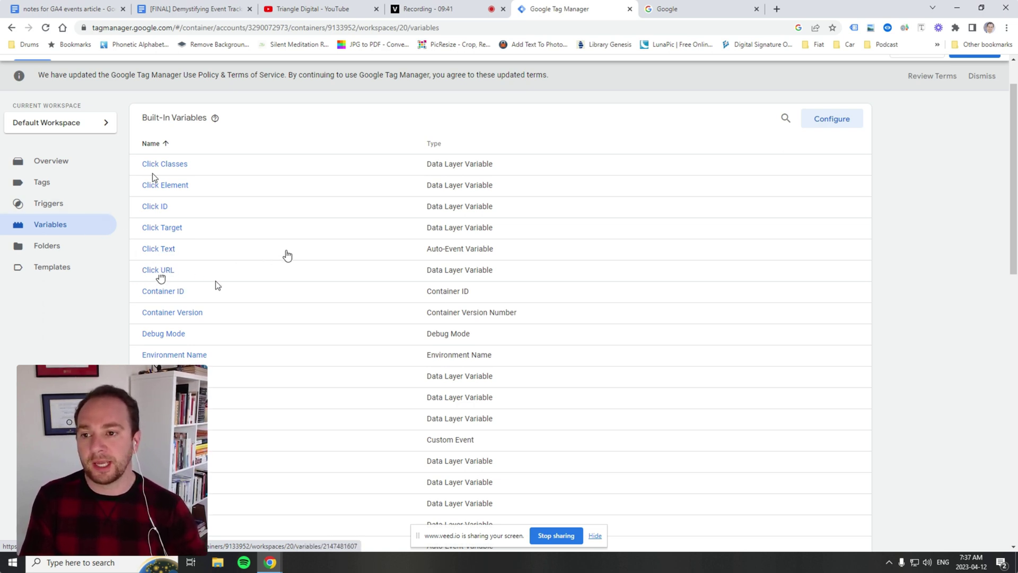
{"action": "scroll", "coordinate": [245, 438], "scroll_direction": "down", "scroll_amount": 3}
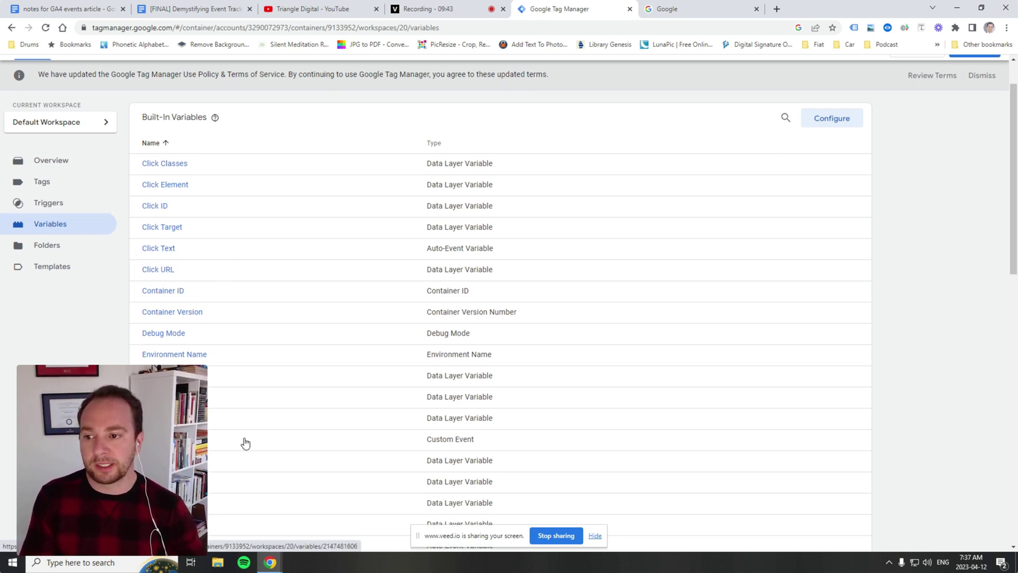
{"action": "scroll", "coordinate": [260, 426], "scroll_direction": "down", "scroll_amount": 4}
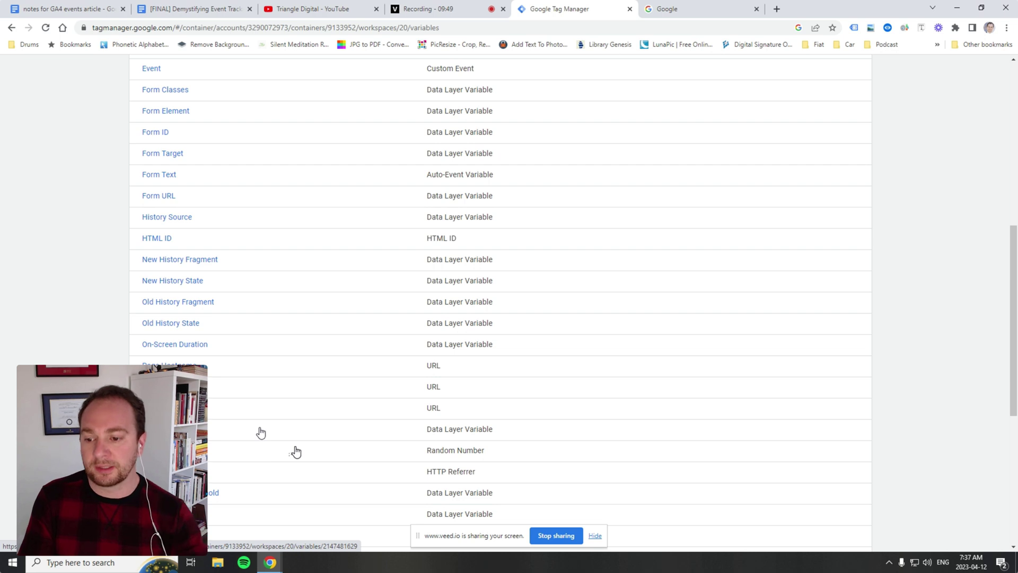
{"action": "scroll", "coordinate": [93, 192], "scroll_direction": "up", "scroll_amount": 4}
{"action": "scroll", "coordinate": [137, 186], "scroll_direction": "up", "scroll_amount": 2}
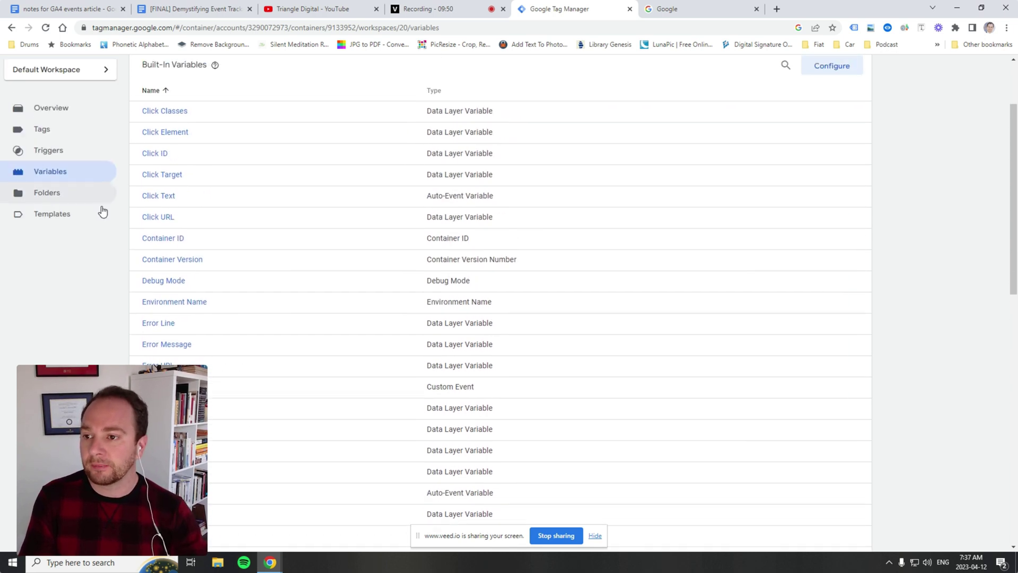
- Browse the Folders and Templates pages, then return to the workspace Overview with its 2 changes
{"action": "left_click", "coordinate": [65, 196]}
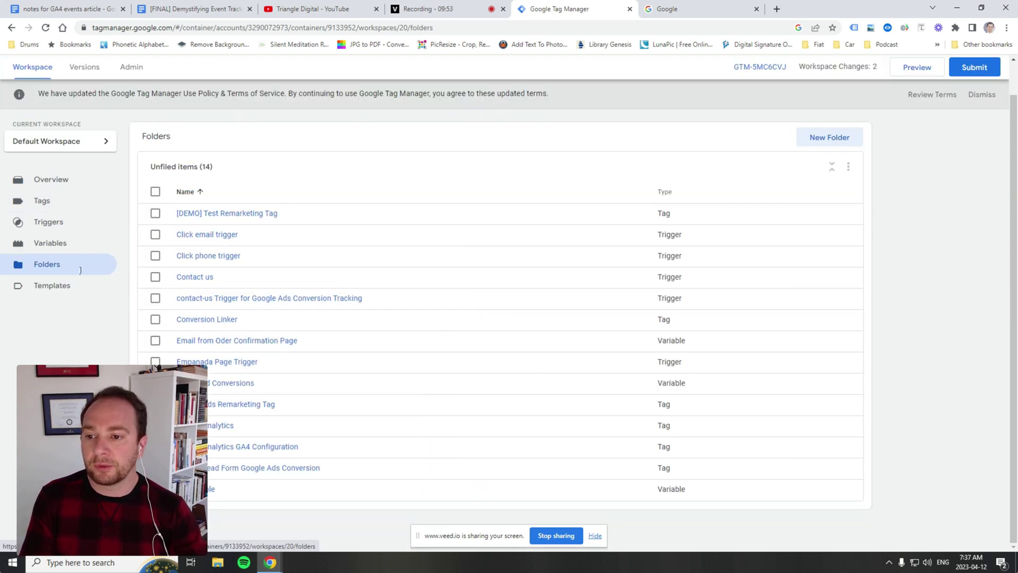
{"action": "left_click", "coordinate": [65, 294]}
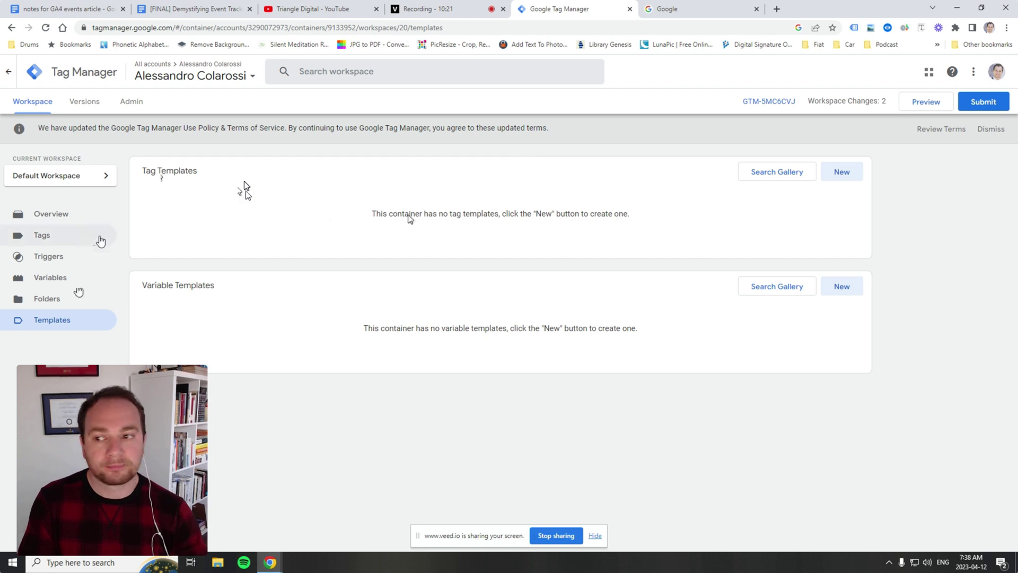
{"action": "left_click", "coordinate": [77, 214]}
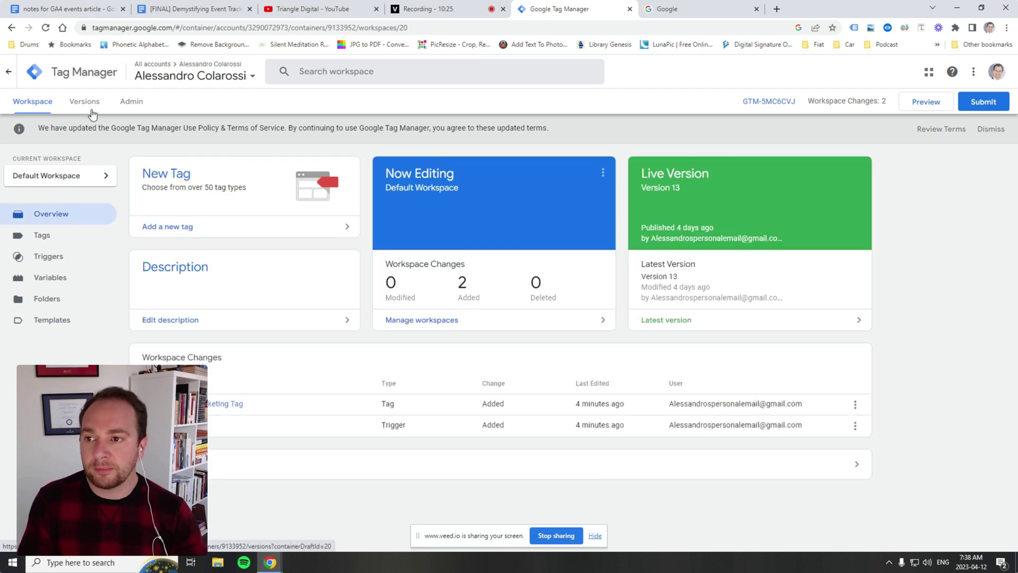
- Open the Admin settings and briefly check Account User Management permissions
{"action": "left_click", "coordinate": [131, 103]}
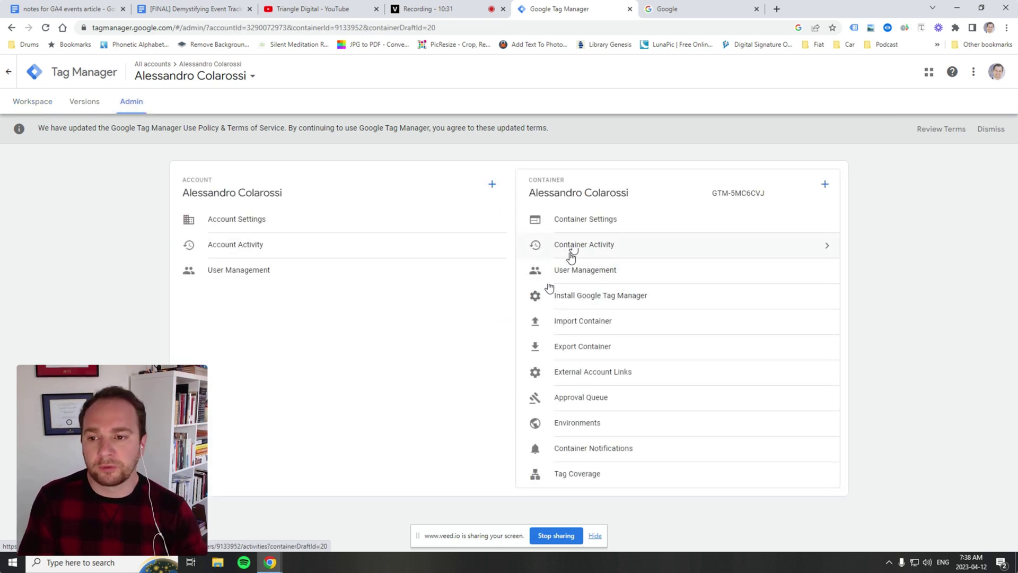
{"action": "left_click", "coordinate": [258, 273]}
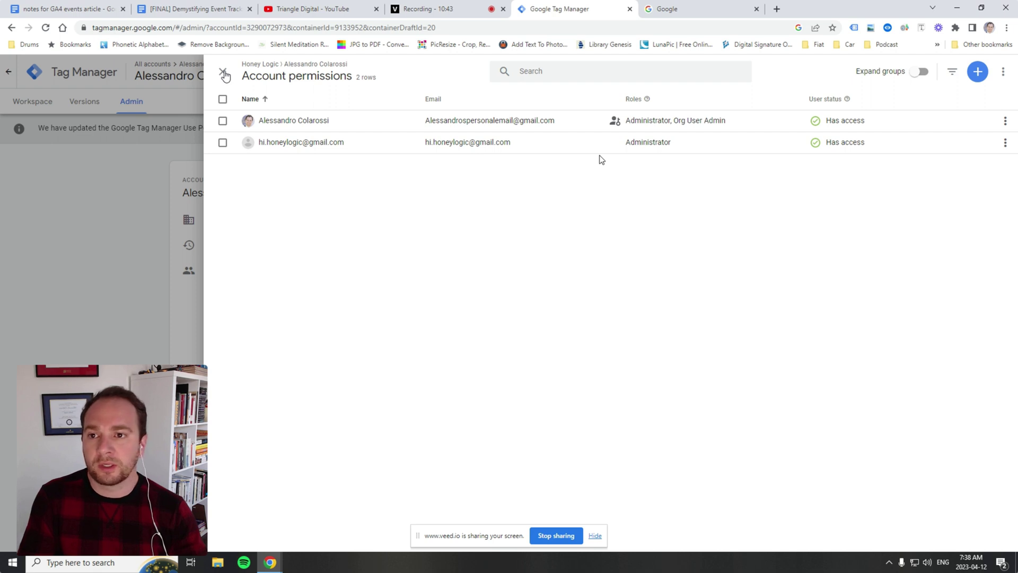
{"action": "left_click", "coordinate": [223, 73]}
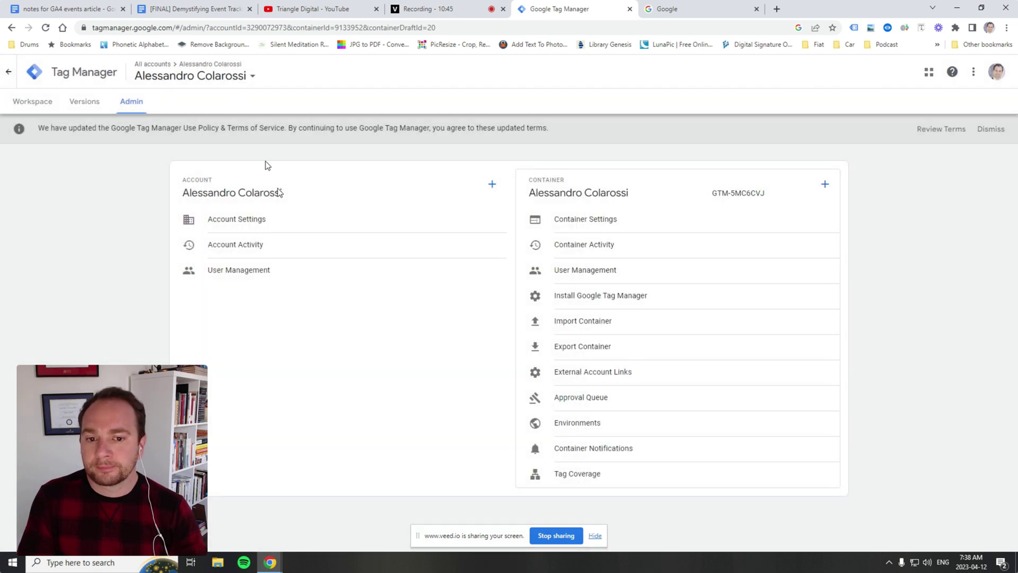